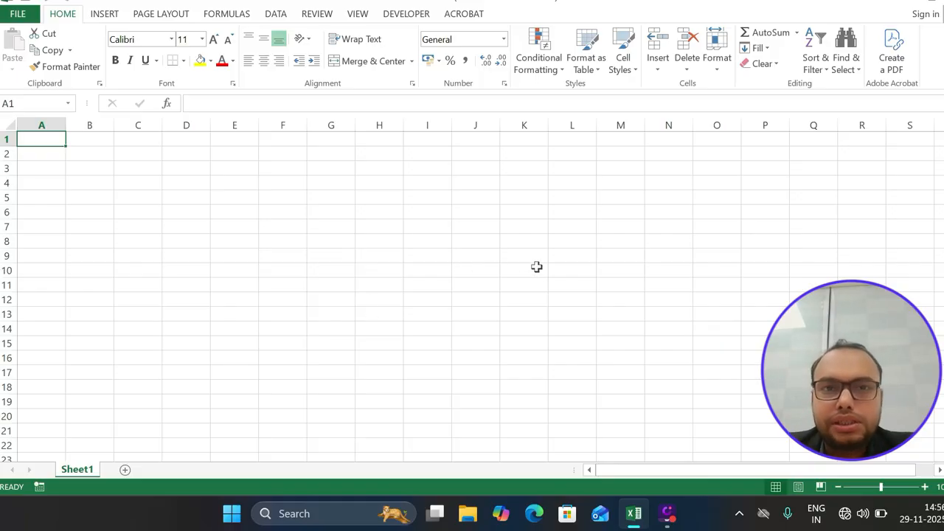
# Visit cells F7 and A1, then browse every ribbon tab, finishing on Insert
pyautogui.click(306, 228)
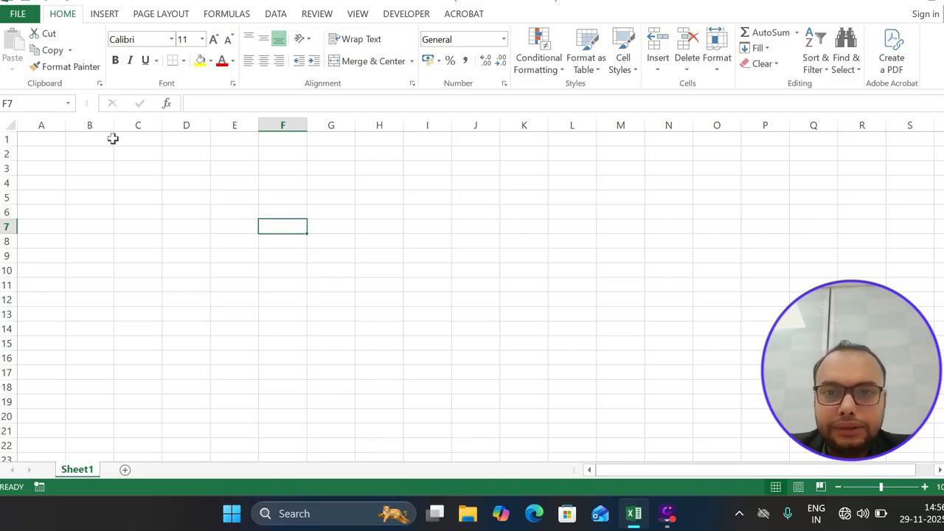
pyautogui.click(44, 141)
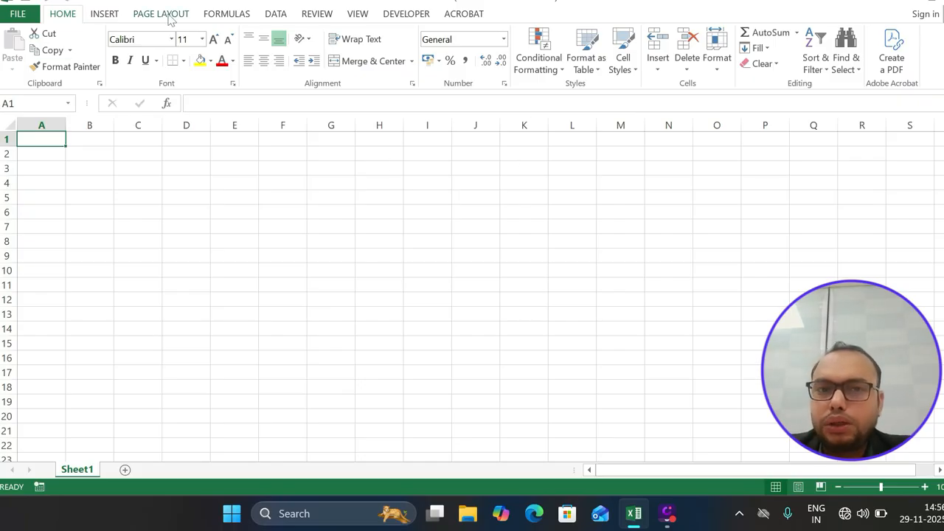
pyautogui.click(104, 14)
pyautogui.click(155, 21)
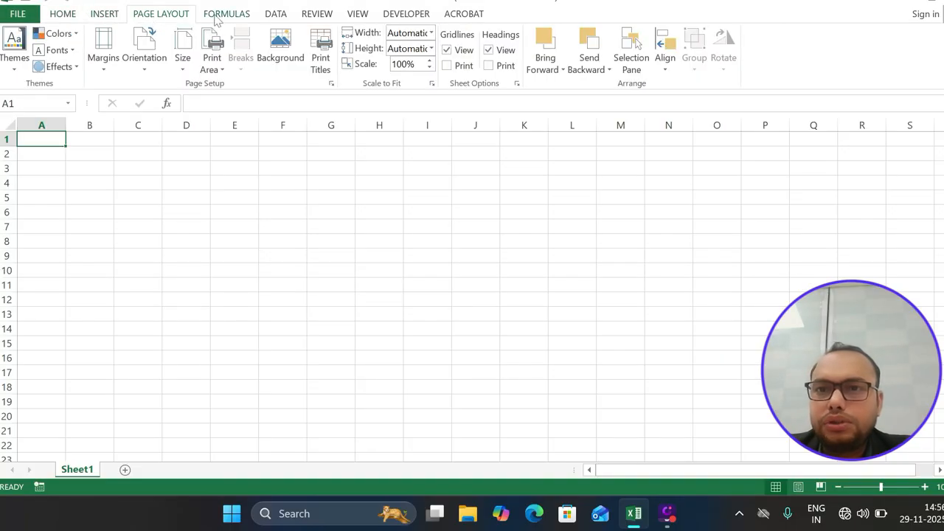
pyautogui.click(220, 19)
pyautogui.click(278, 17)
pyautogui.click(314, 18)
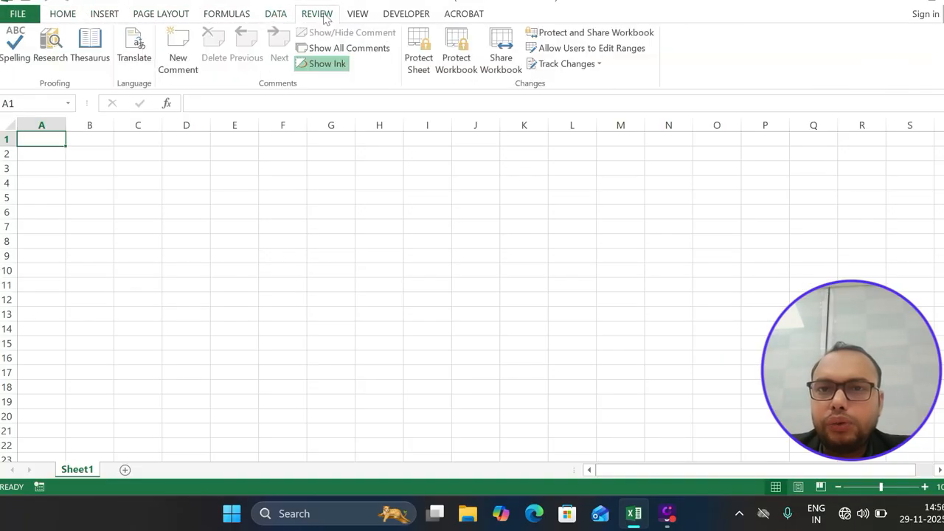
pyautogui.click(64, 15)
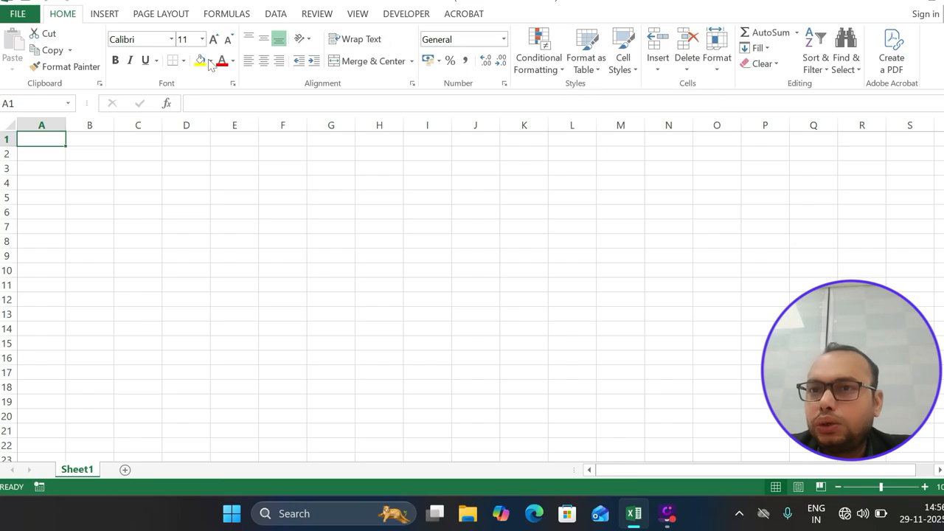
pyautogui.click(104, 14)
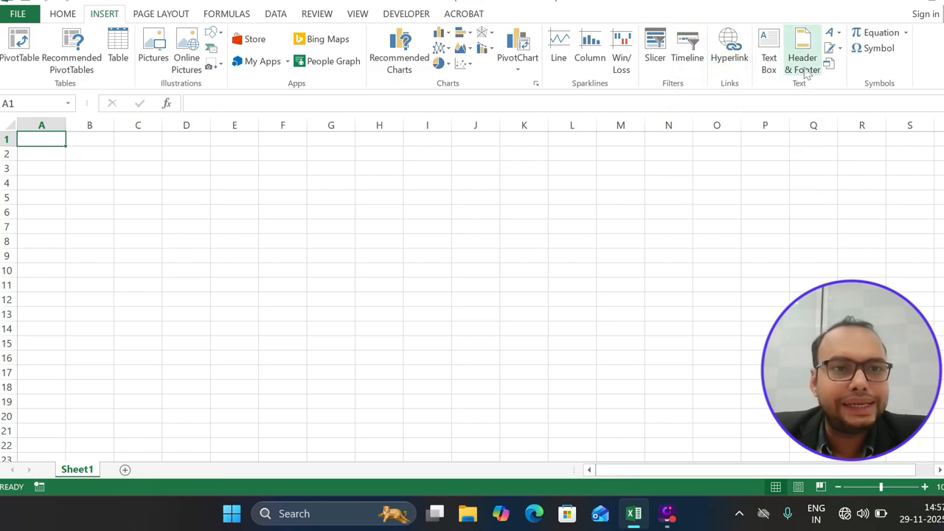
# Peek at the Equation gallery, then view Page Layout's Orientation and Size lists without changing anything
pyautogui.click(906, 33)
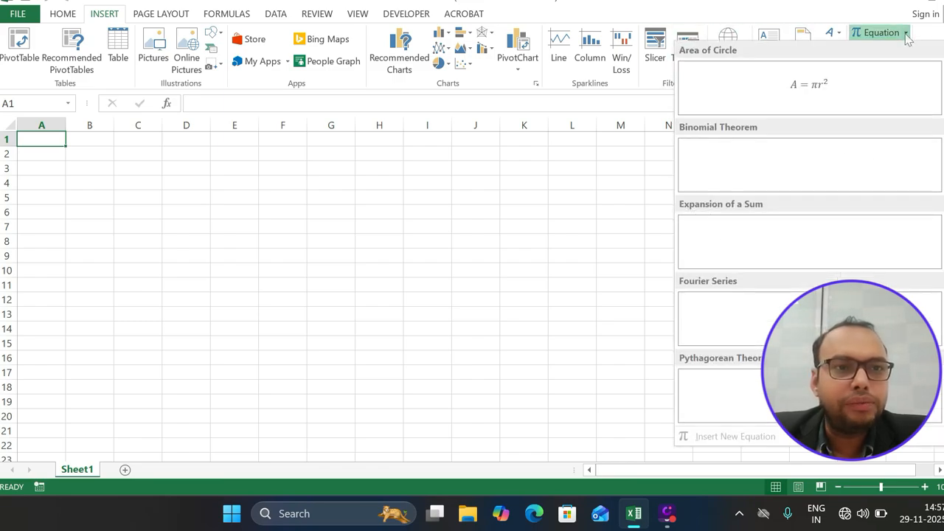
pyautogui.click(650, 170)
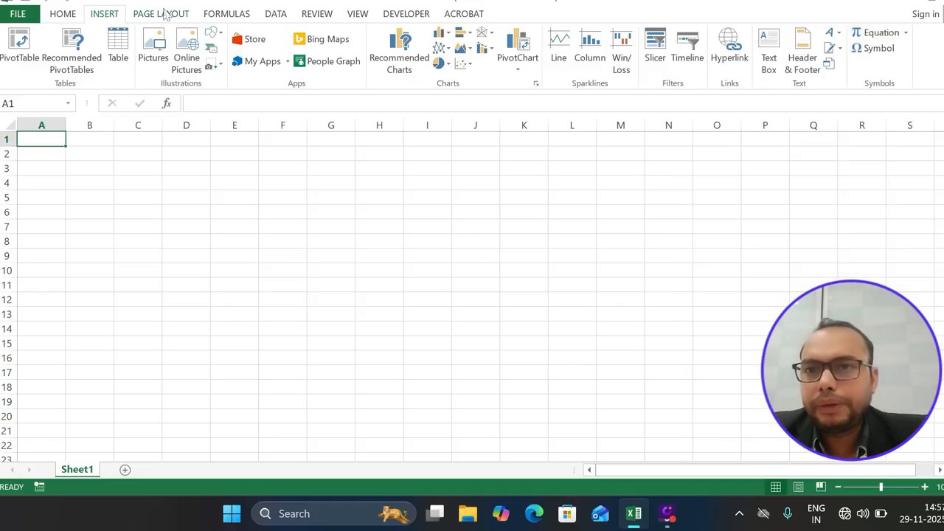
pyautogui.click(163, 12)
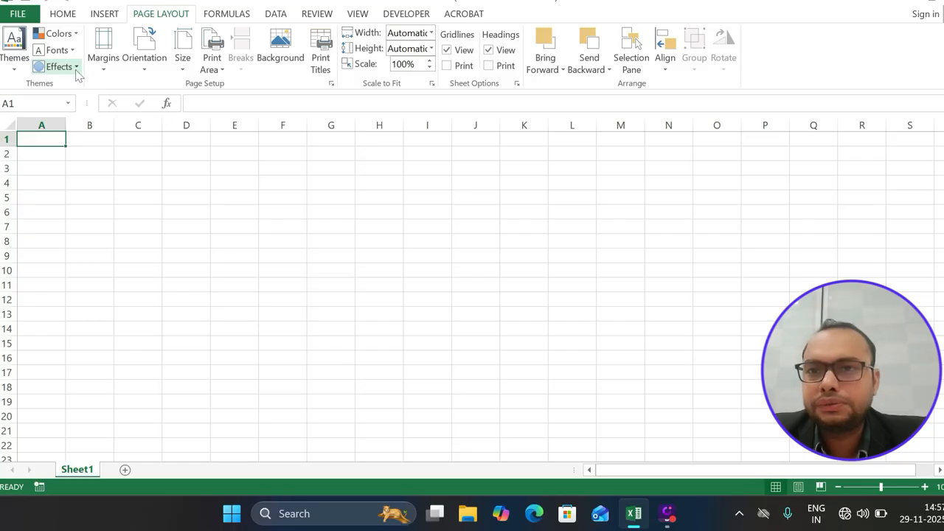
pyautogui.click(143, 70)
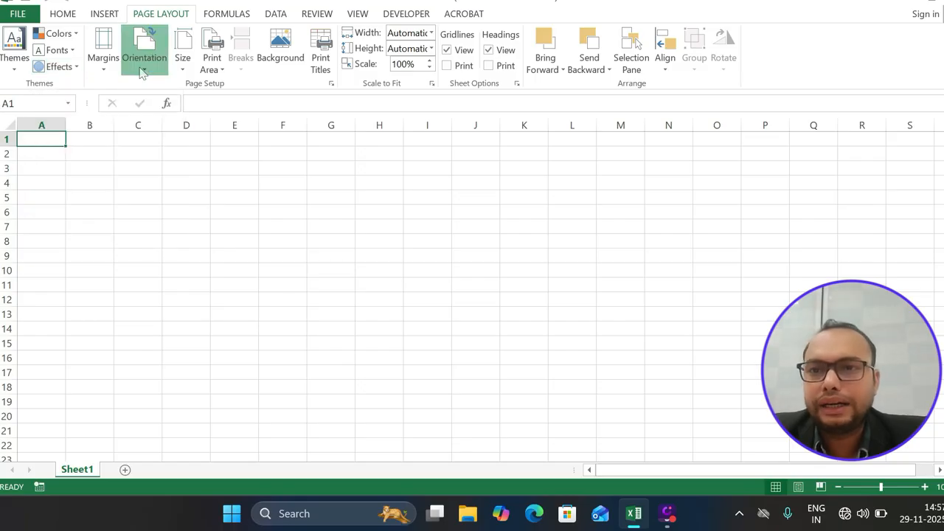
pyautogui.click(193, 72)
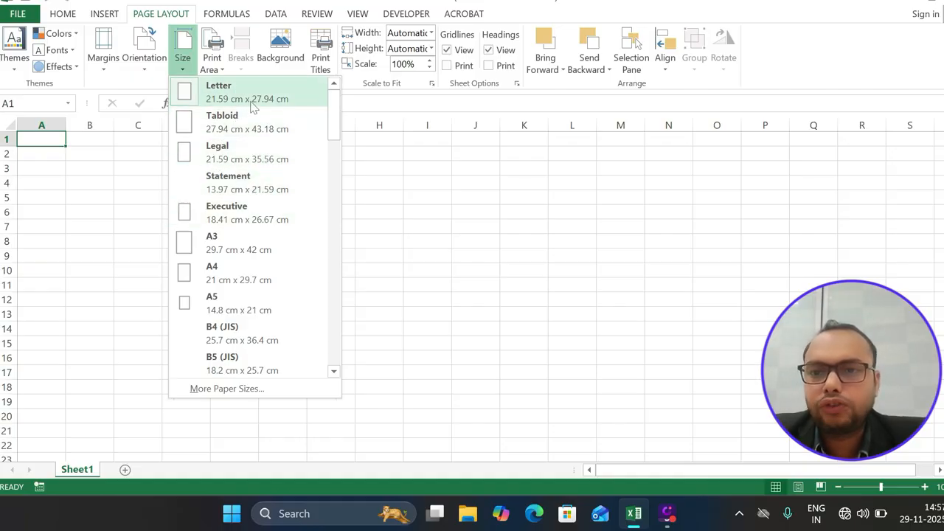
pyautogui.click(383, 122)
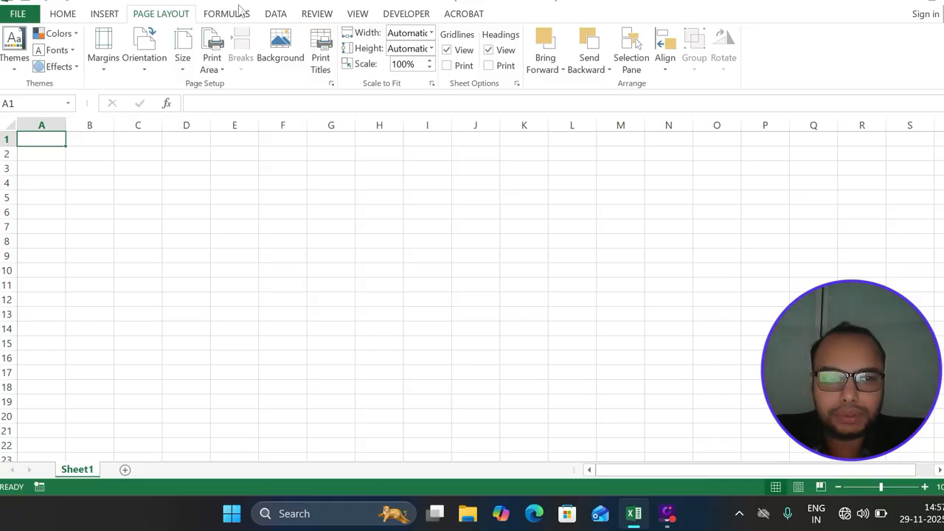
# Browse the Formulas, Data, Review and View tabs, return to Home, and edit A1 in the formula bar
pyautogui.click(241, 13)
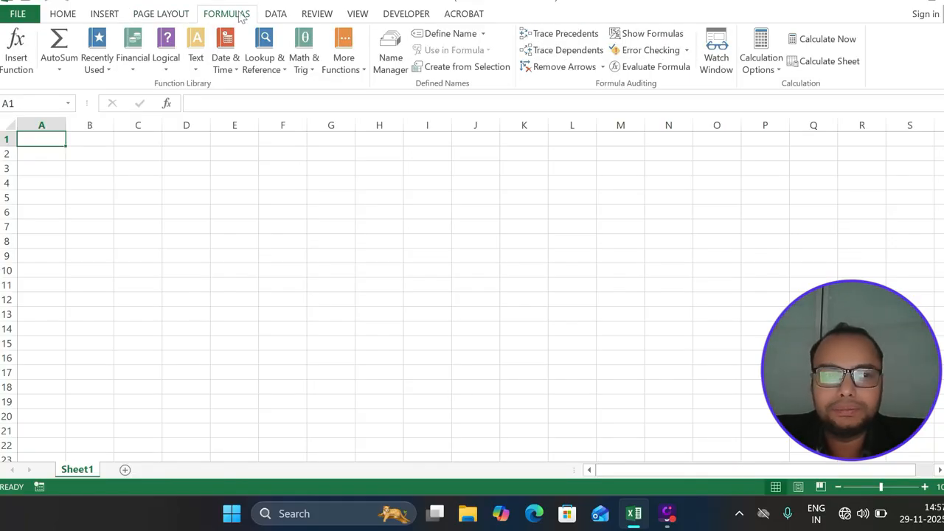
pyautogui.click(279, 15)
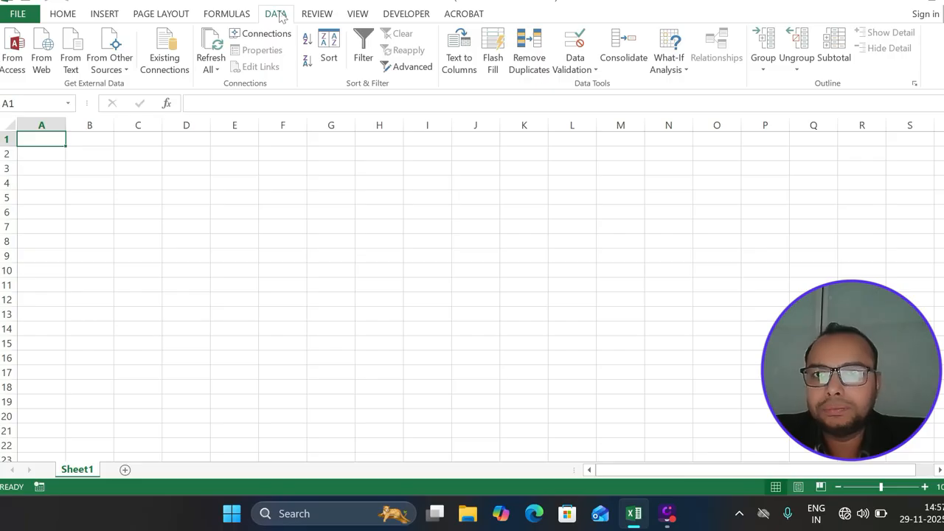
pyautogui.click(316, 13)
pyautogui.click(362, 14)
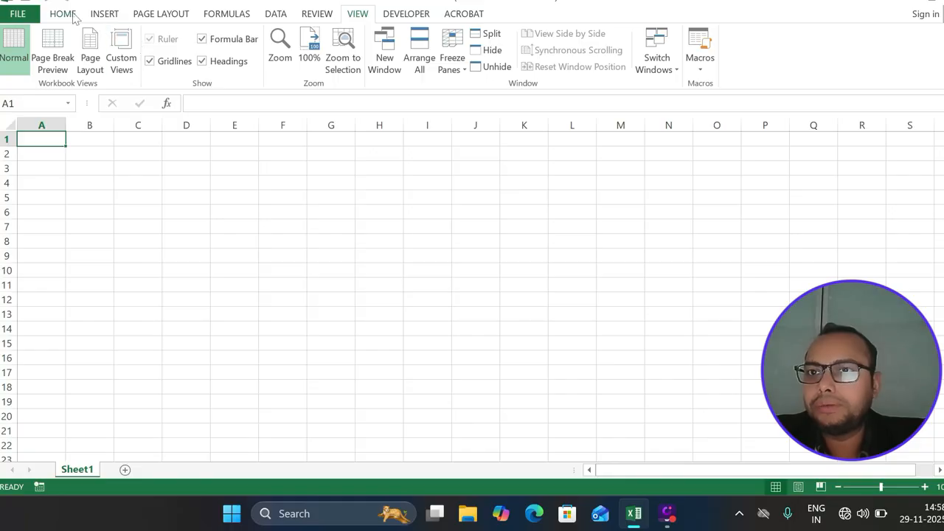
pyautogui.click(72, 15)
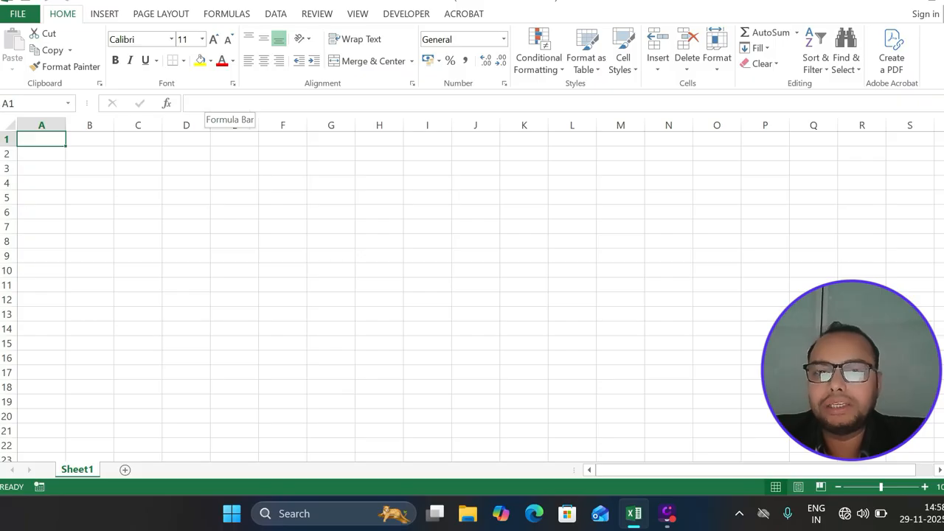
pyautogui.click(222, 103)
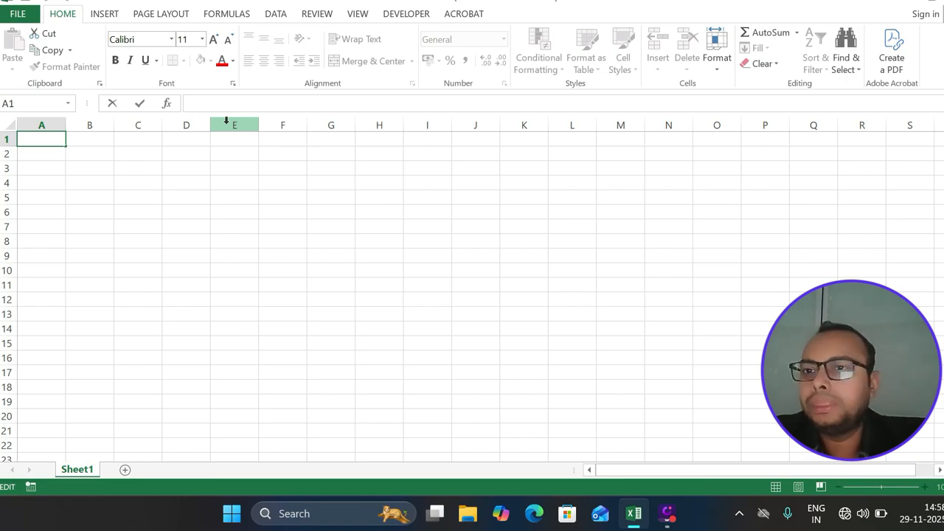
# Dismiss the OneDrive reminder, select rows 1, 2 and 3 in turn, then columns A and B
pyautogui.click(7, 139)
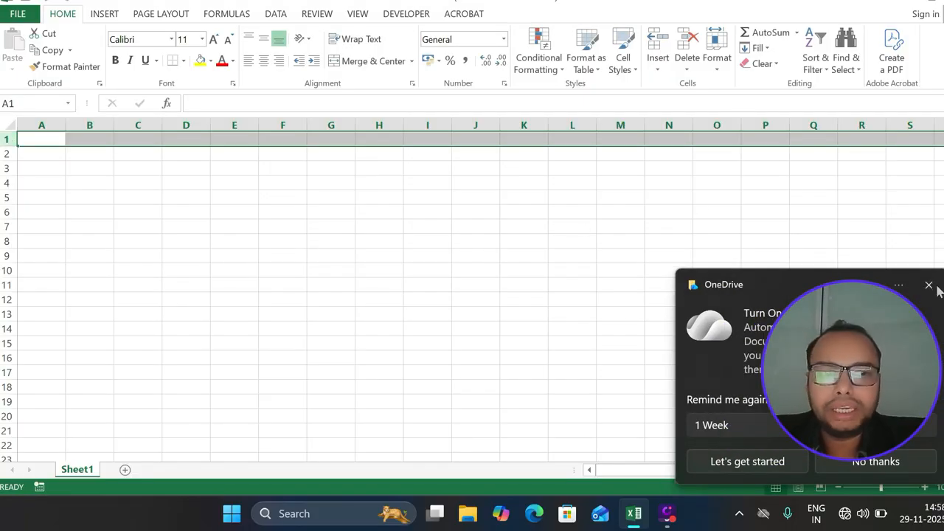
pyautogui.click(930, 285)
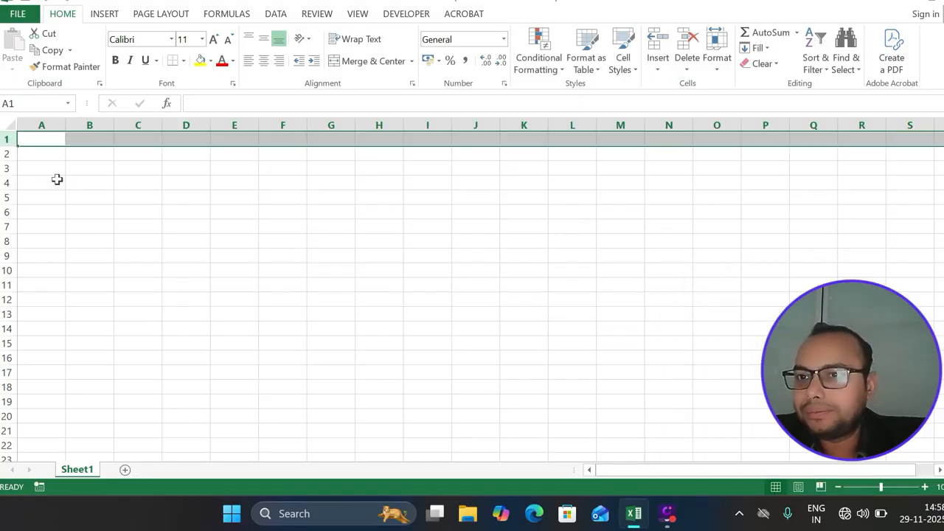
pyautogui.click(6, 153)
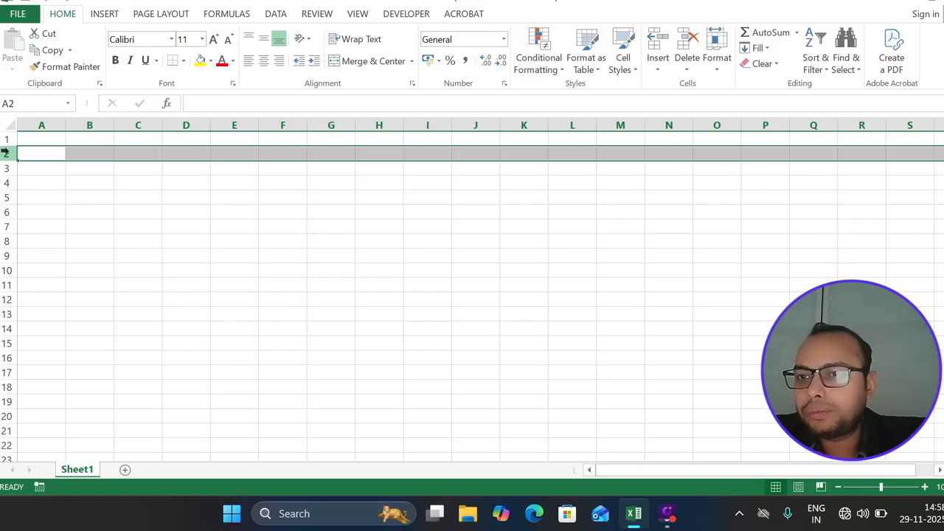
pyautogui.click(6, 140)
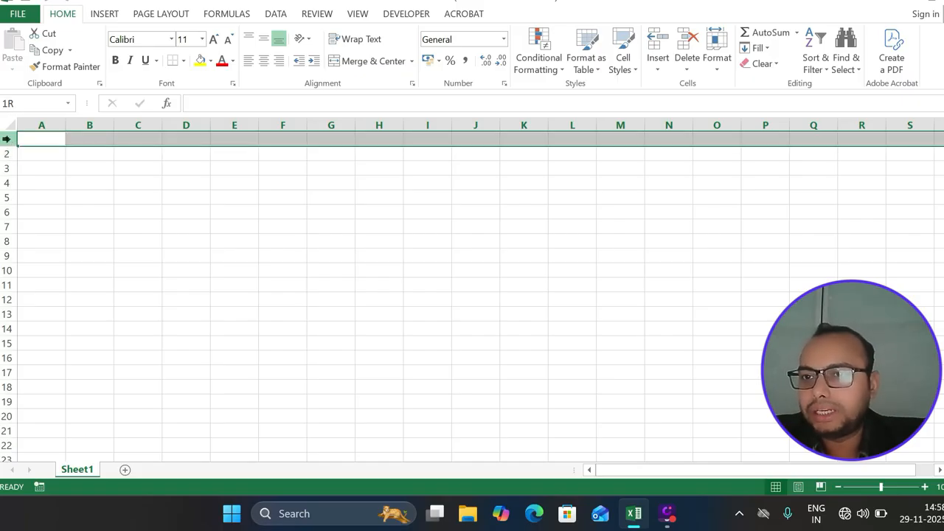
pyautogui.click(8, 153)
pyautogui.click(7, 169)
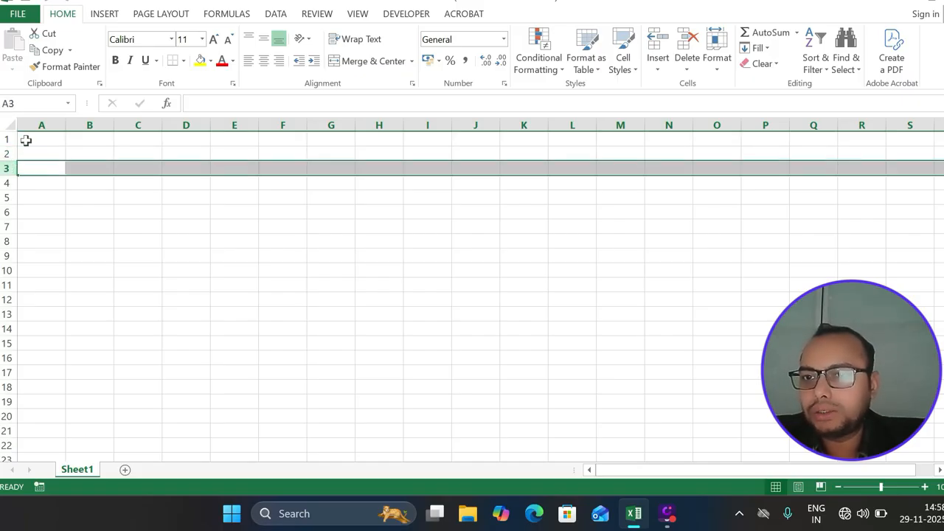
pyautogui.click(41, 124)
pyautogui.click(84, 125)
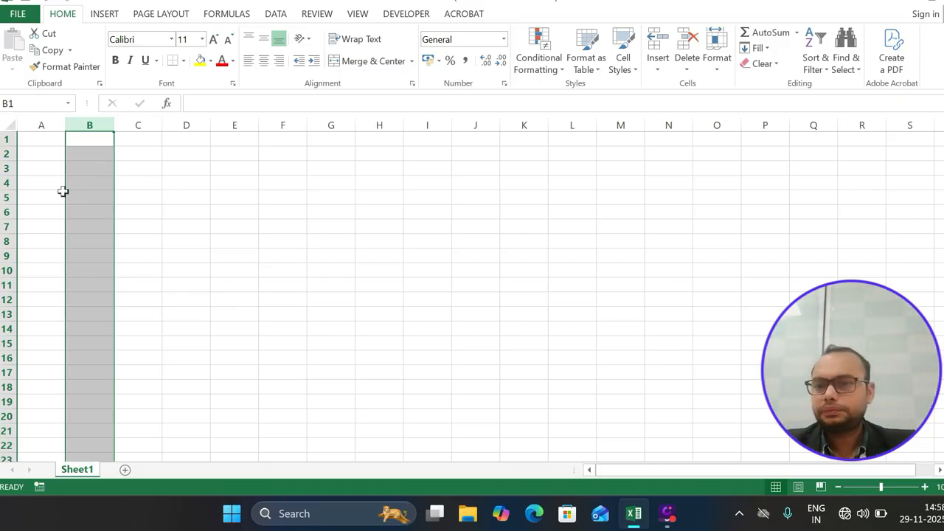
# Add new worksheets with the + button and Shift+F11, check each tab, then return to Sheet1's cell A4
pyautogui.click(125, 471)
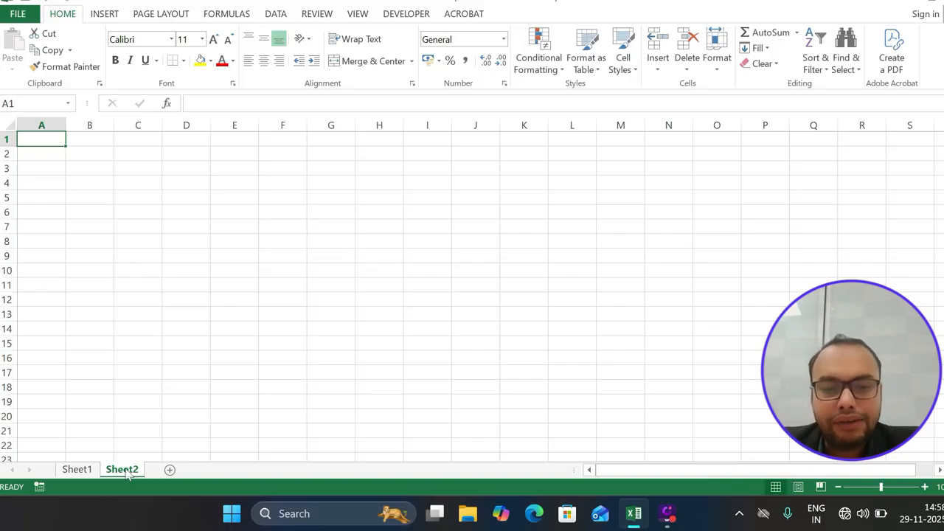
pyautogui.hotkey('shift', 'F11')
pyautogui.hotkey('shift', 'F11')
pyautogui.hotkey('shift', 'F11')
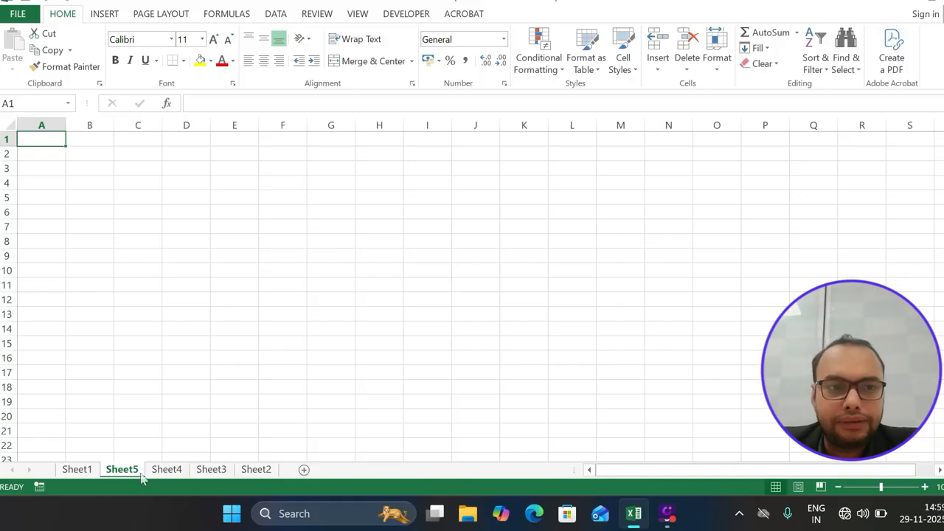
pyautogui.click(181, 478)
pyautogui.click(213, 472)
pyautogui.moveTo(262, 473); pyautogui.dragTo(94, 485)
pyautogui.click(87, 472)
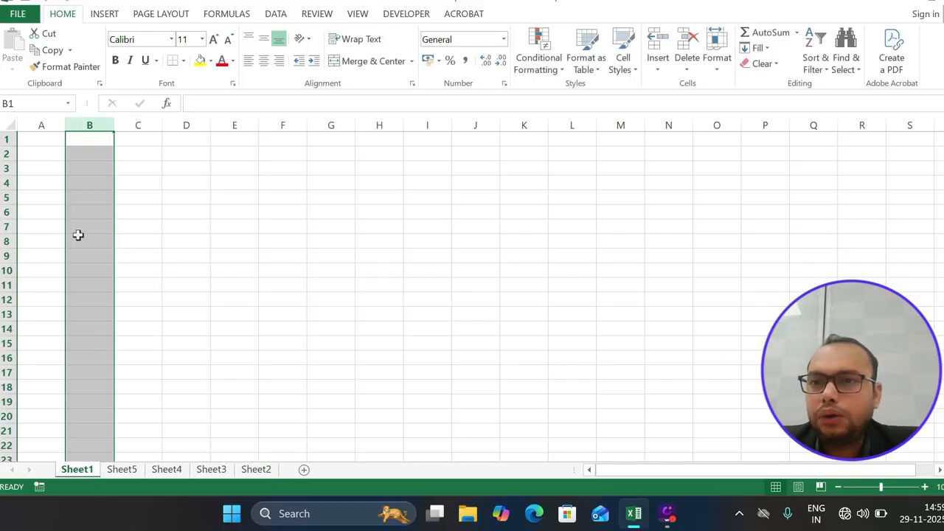
pyautogui.click(42, 184)
# Enter 'Cells' in B5, then clear it again
pyautogui.click(47, 135)
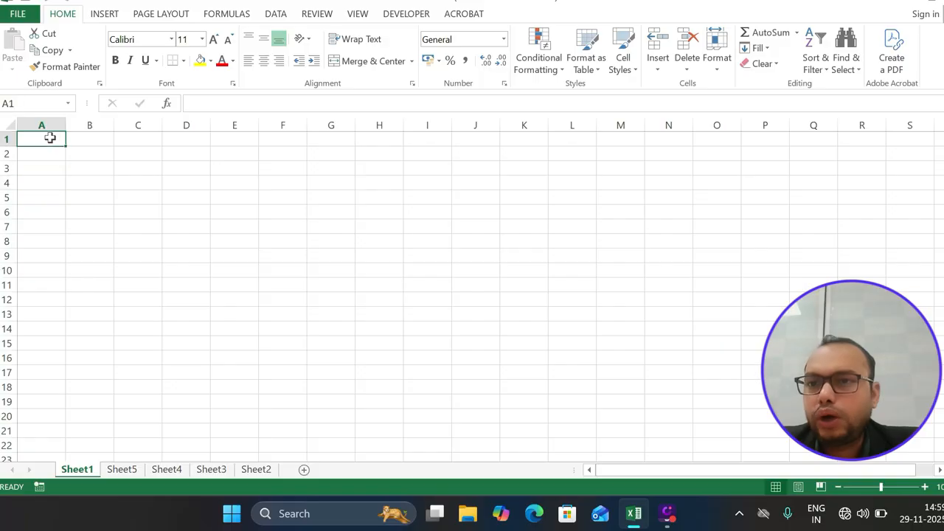
pyautogui.click(98, 192)
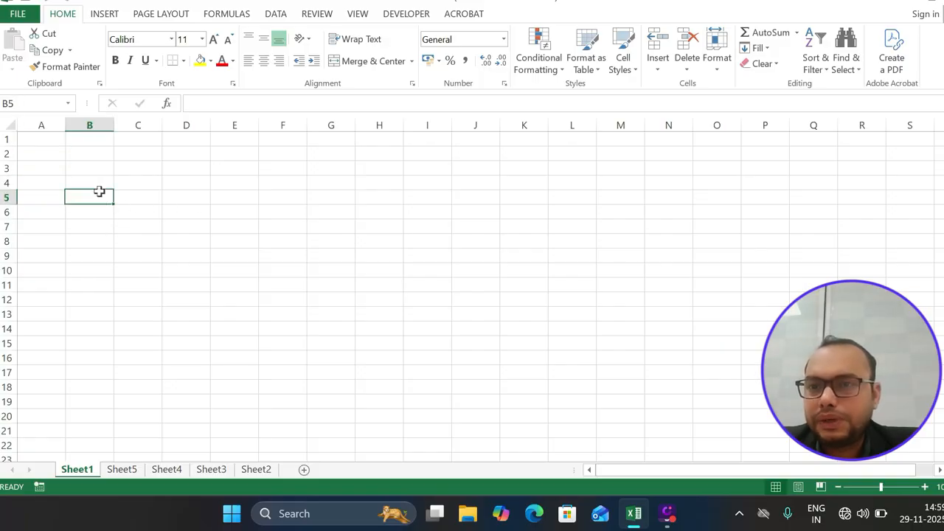
pyautogui.write('Cells')
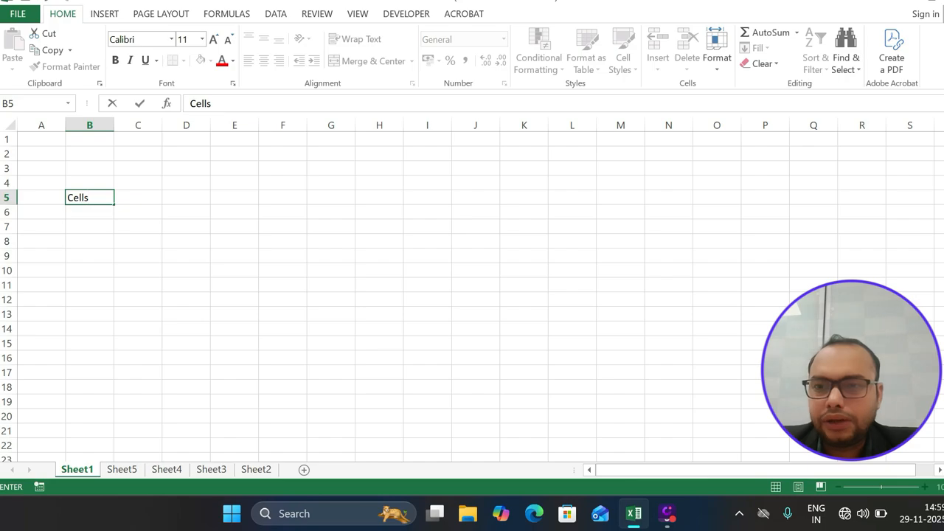
pyautogui.press('Return')
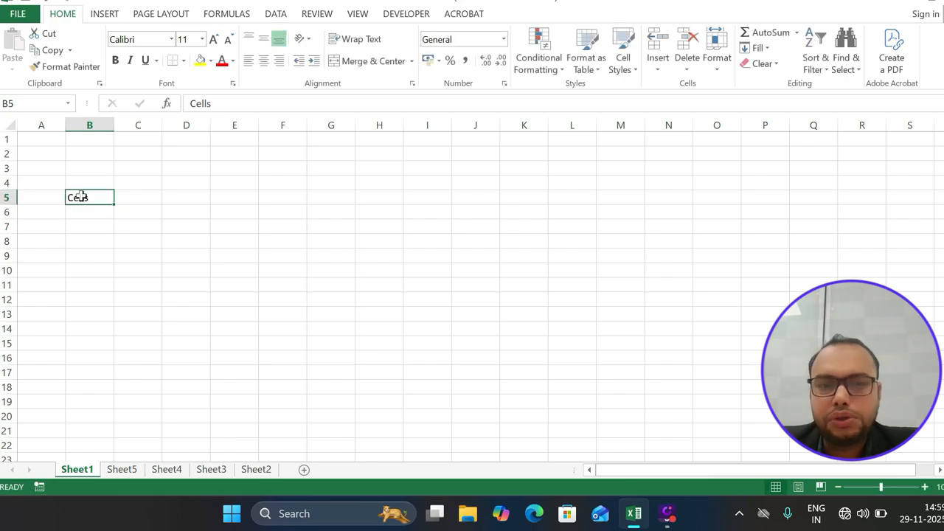
pyautogui.press('BackSpace')
# Put the header S.No in A1 and the number 1 in A2
pyautogui.click(45, 142)
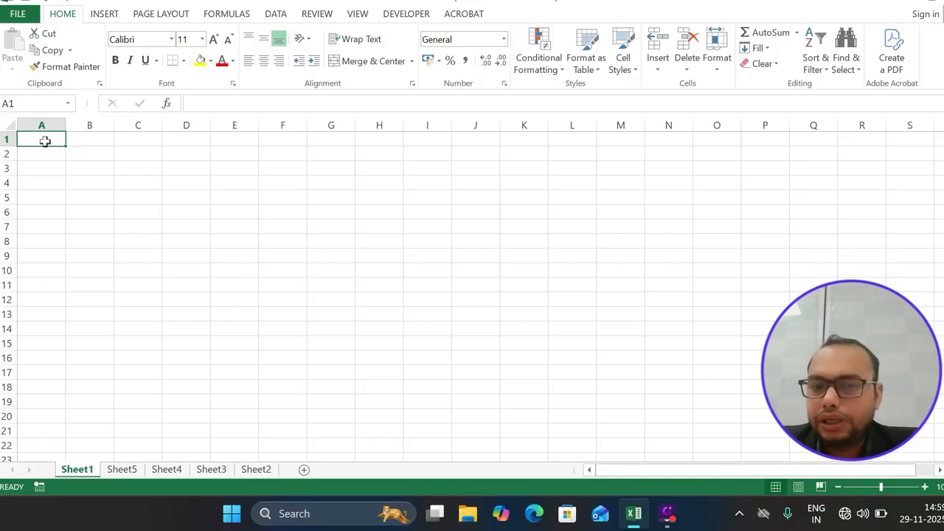
pyautogui.write('S')
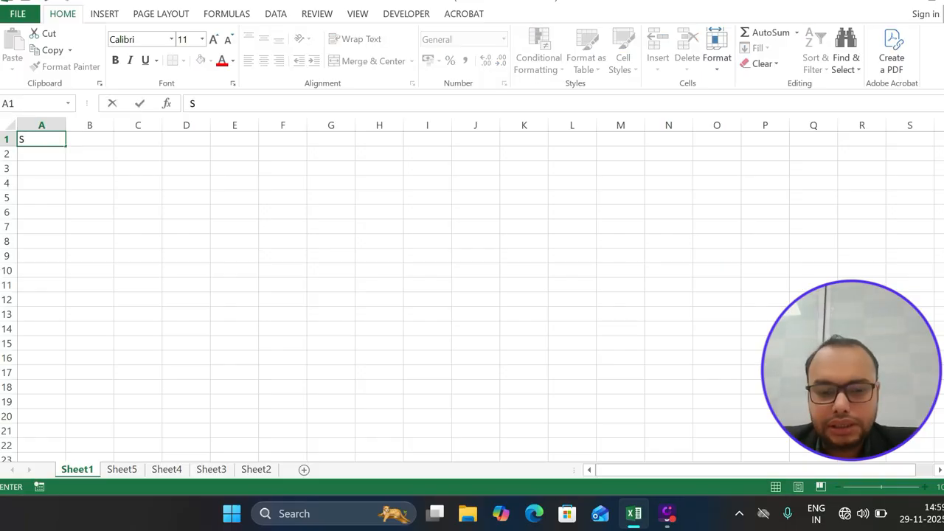
pyautogui.write('.No')
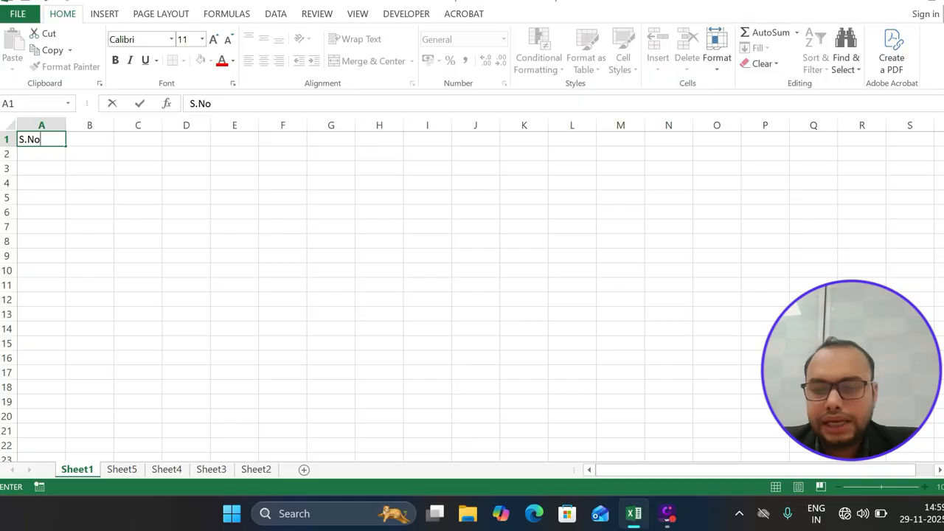
pyautogui.press('Return')
pyautogui.write('1')
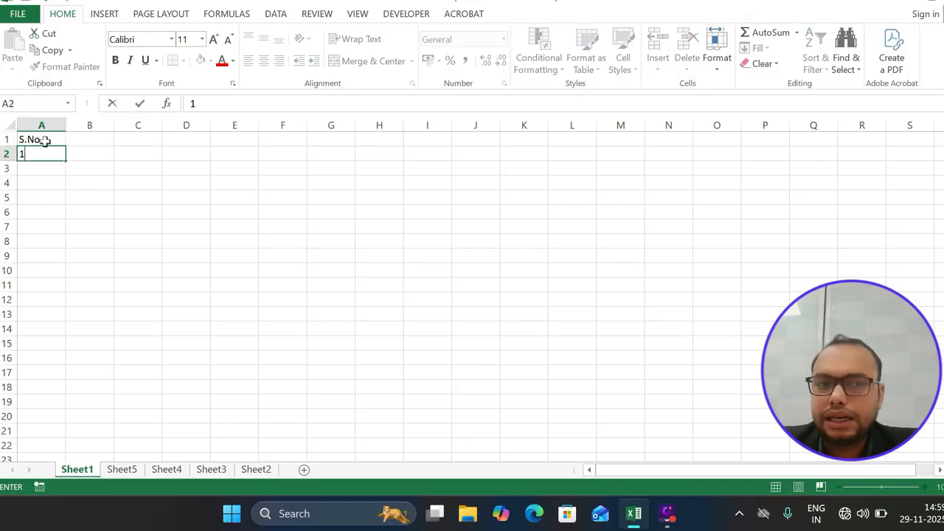
pyautogui.click(76, 164)
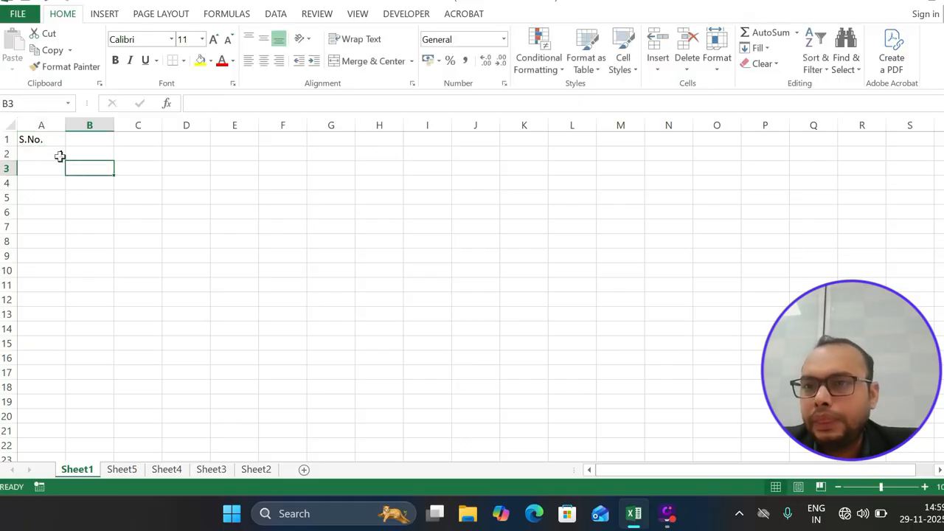
pyautogui.click(56, 154)
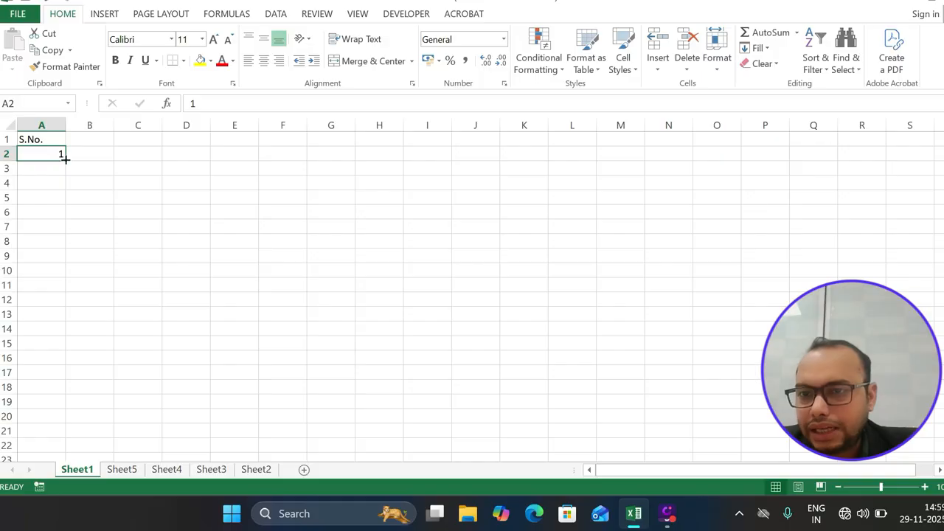
# Copy A2's 1 down to A9 and try Fill Series, Fill Formatting Only, Fill Without Formatting and Flash Fill
pyautogui.moveTo(65, 158); pyautogui.dragTo(65, 262)
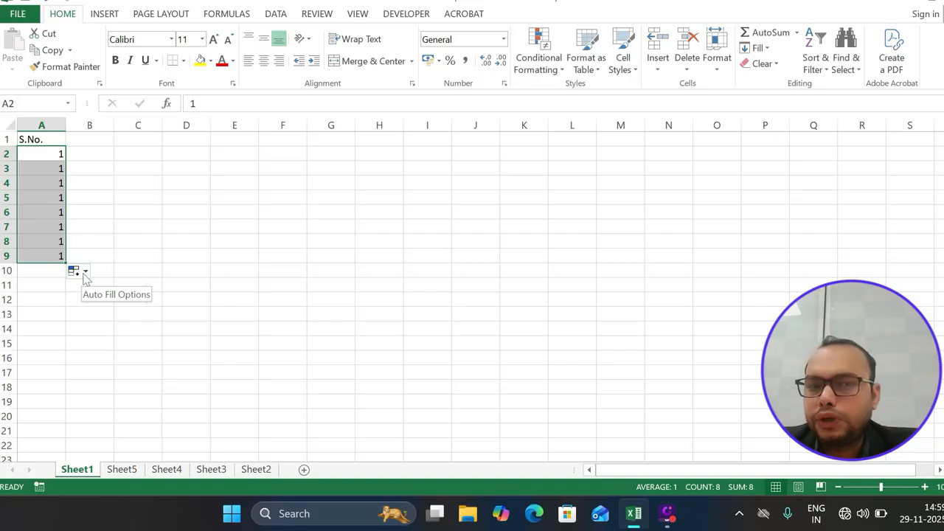
pyautogui.click(84, 273)
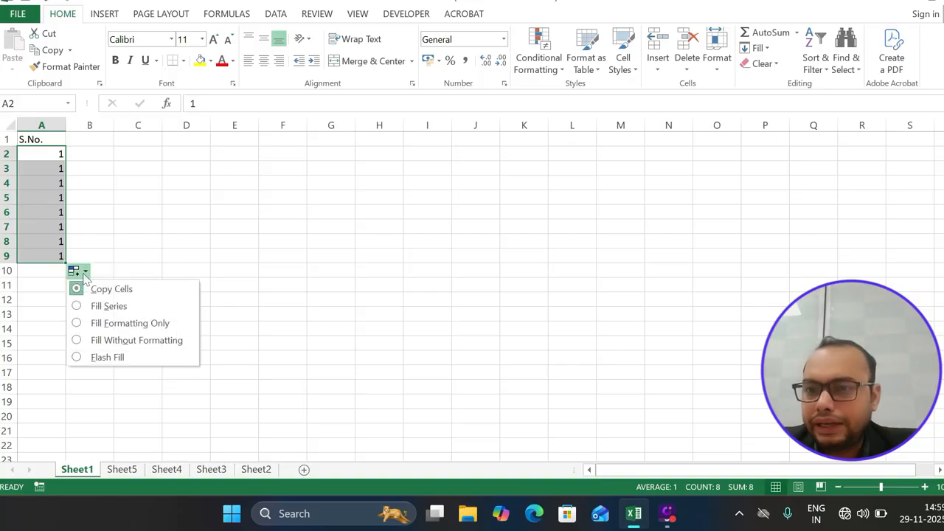
pyautogui.click(78, 307)
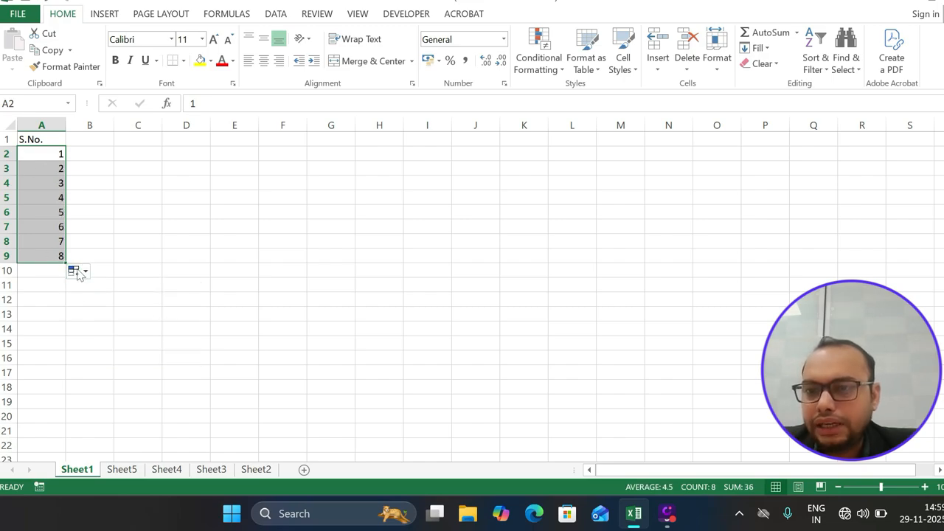
pyautogui.click(82, 272)
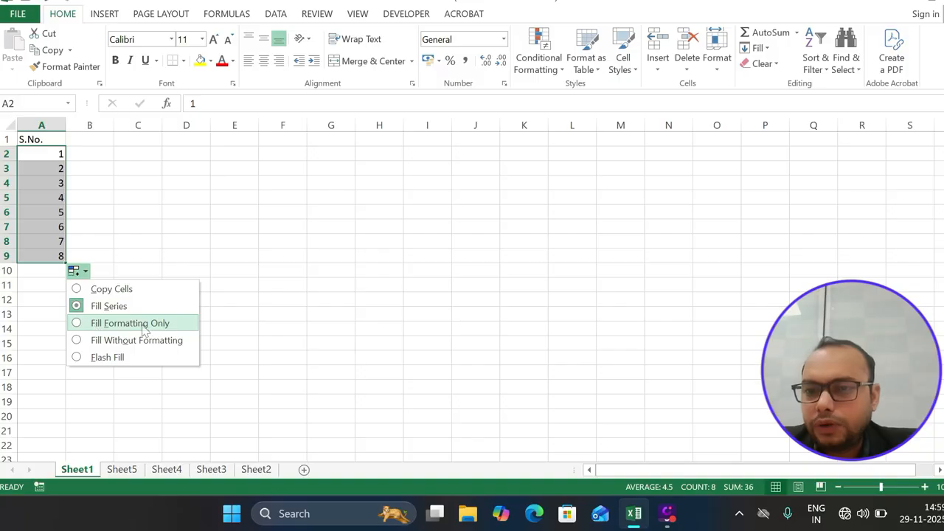
pyautogui.click(75, 323)
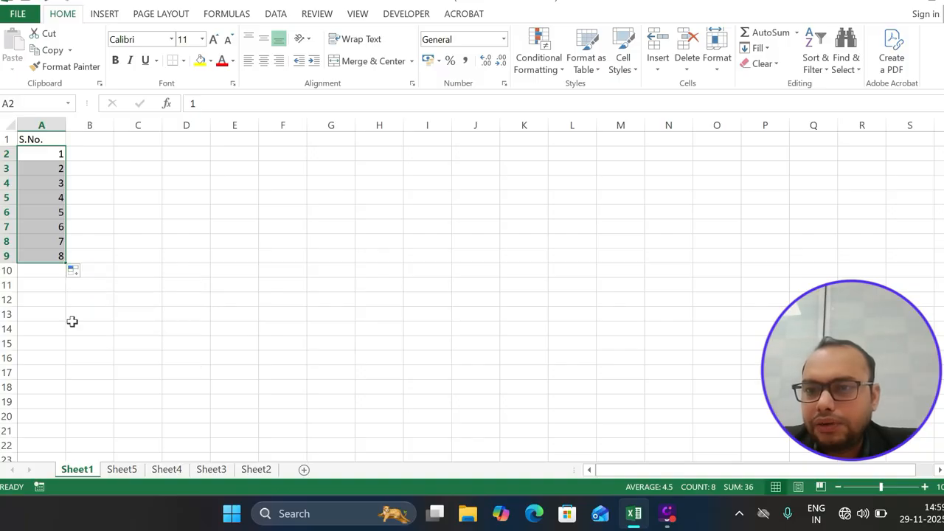
pyautogui.click(76, 271)
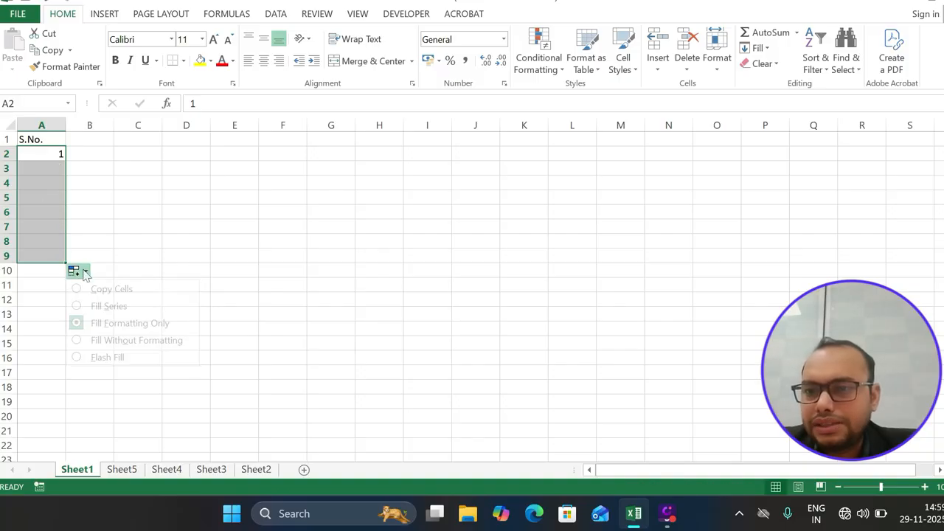
pyautogui.click(101, 340)
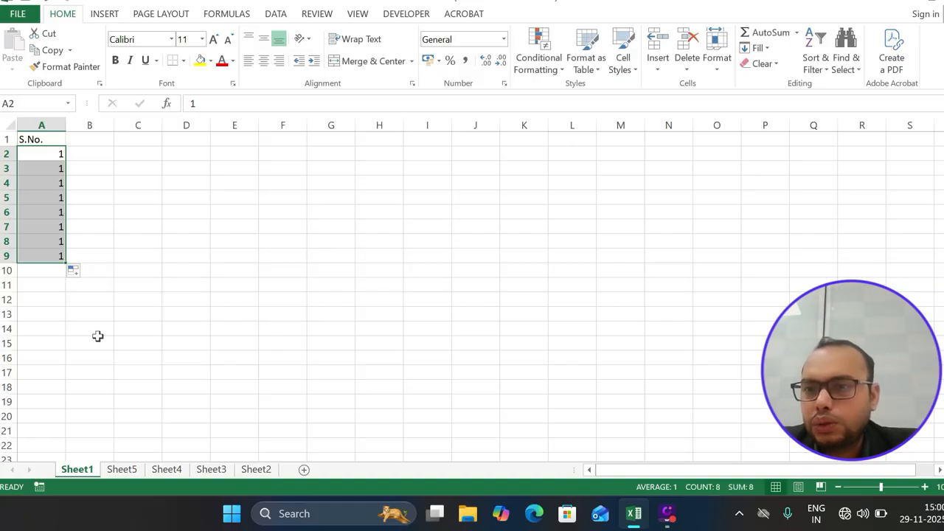
pyautogui.click(83, 271)
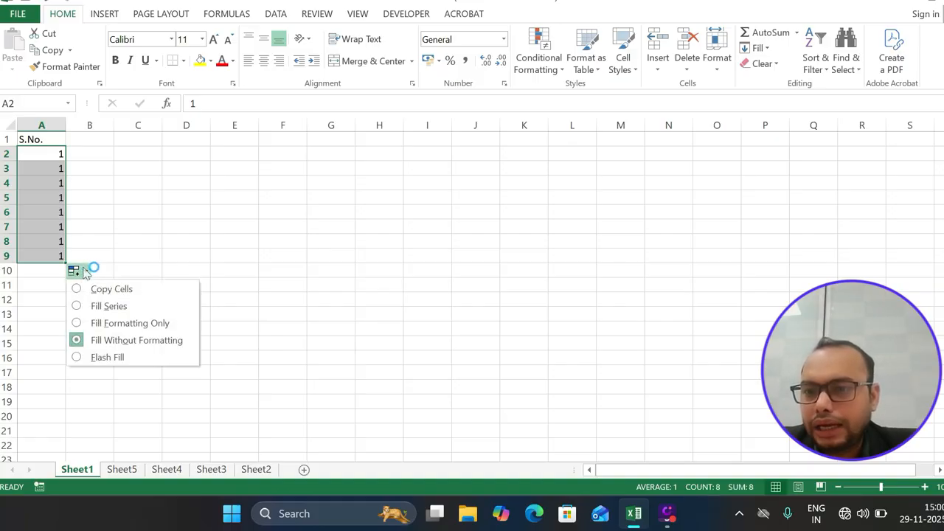
pyautogui.click(83, 360)
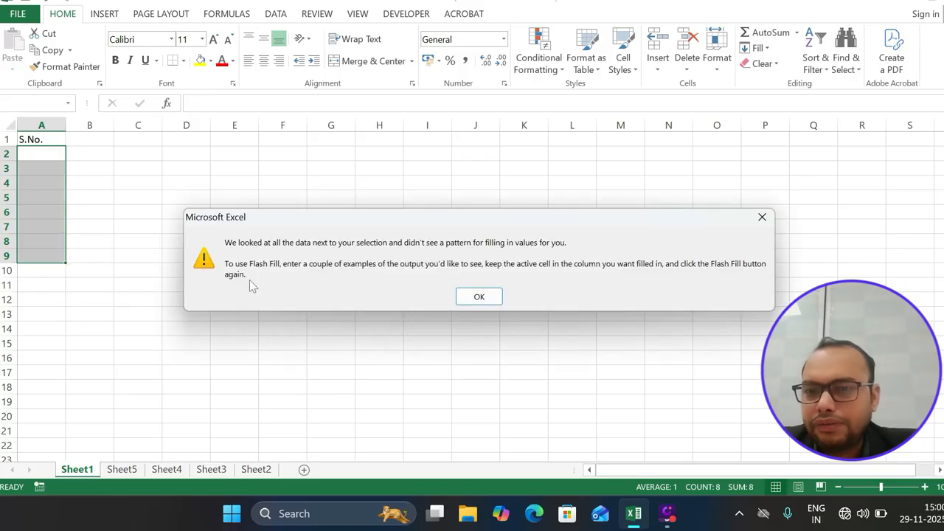
pyautogui.click(466, 296)
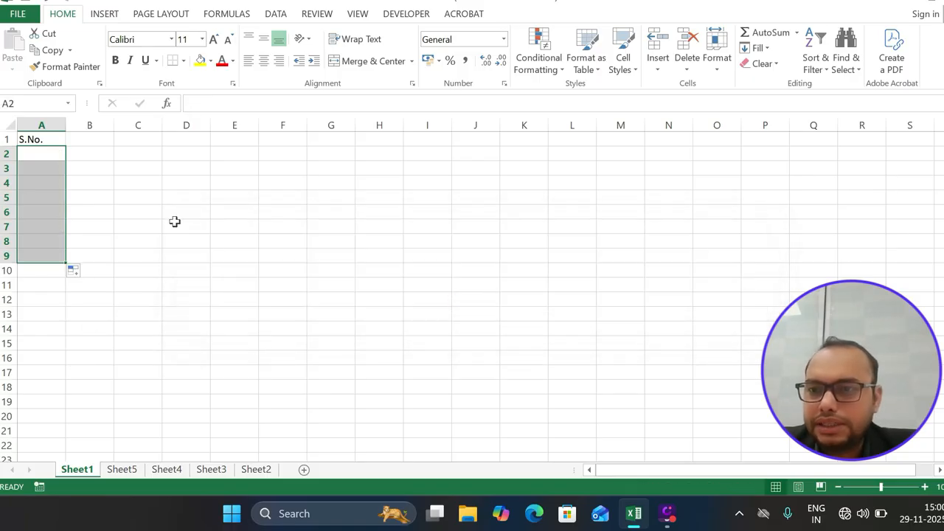
# Re-enter 1 in A2 and fill A2:A11 as the series 1 to 10
pyautogui.click(46, 153)
pyautogui.write('1')
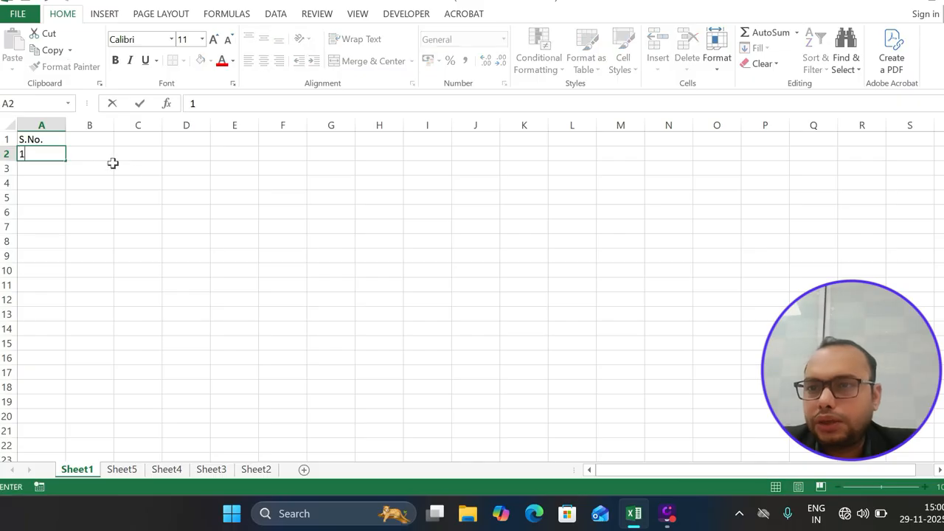
pyautogui.click(134, 173)
pyautogui.click(59, 155)
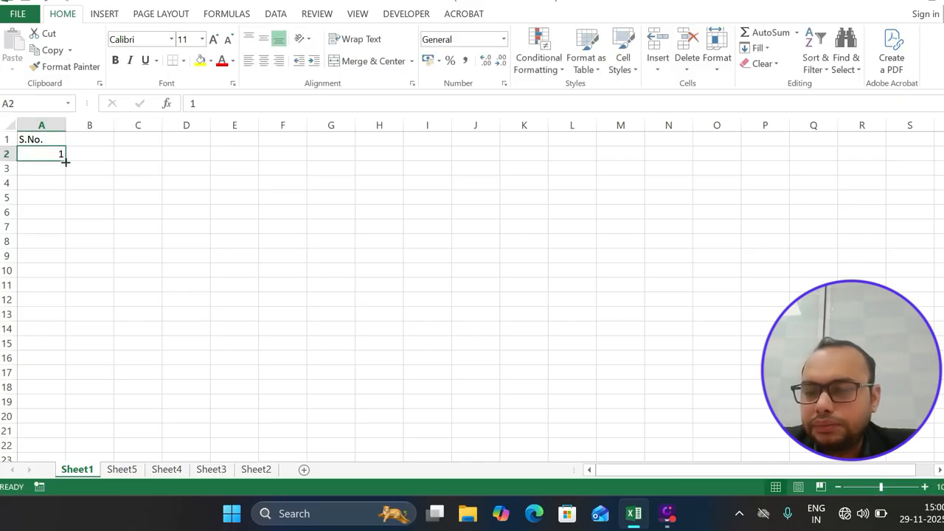
pyautogui.moveTo(66, 162); pyautogui.dragTo(69, 295)
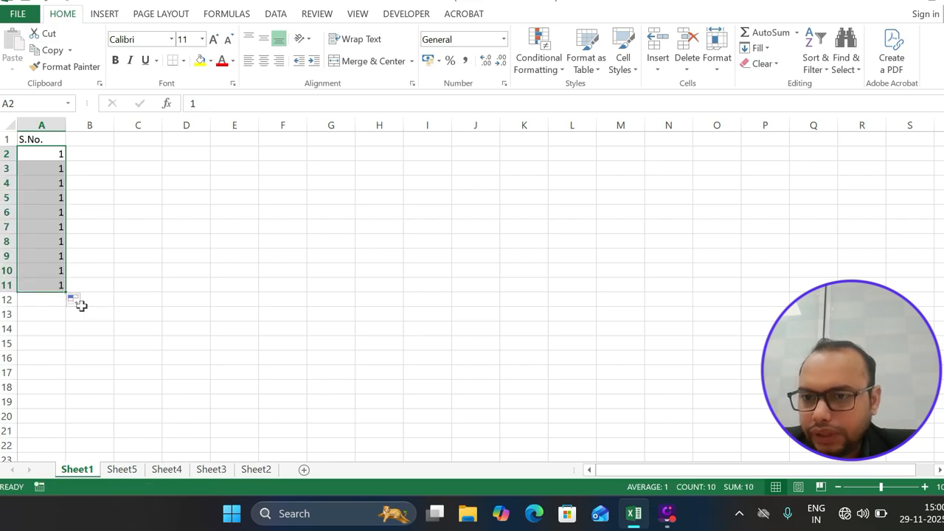
pyautogui.click(79, 303)
pyautogui.click(85, 332)
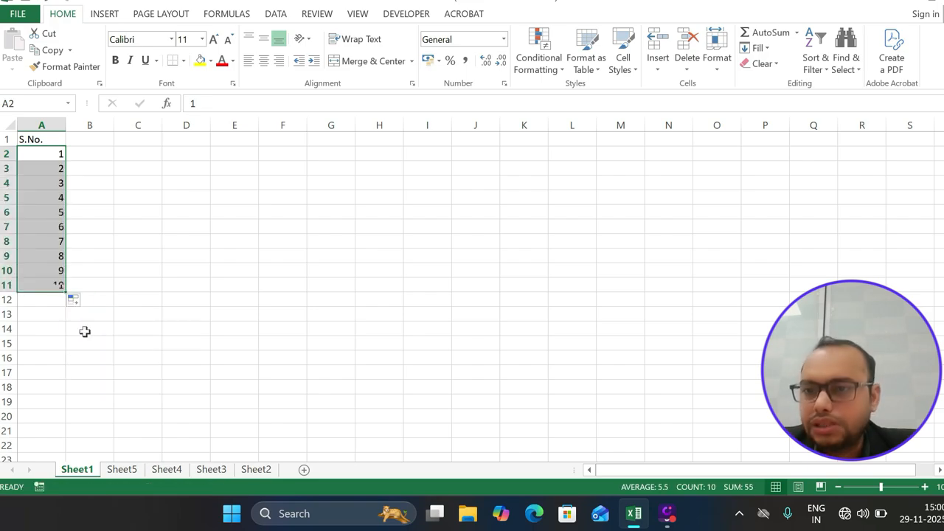
# Enter the header S.No. in B1 and the number 1 in B2
pyautogui.click(88, 143)
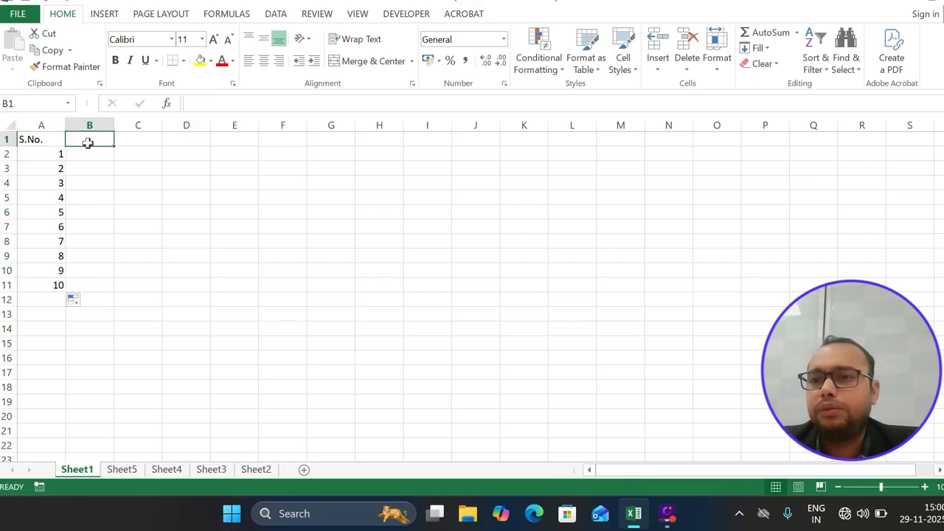
pyautogui.write('S.no')
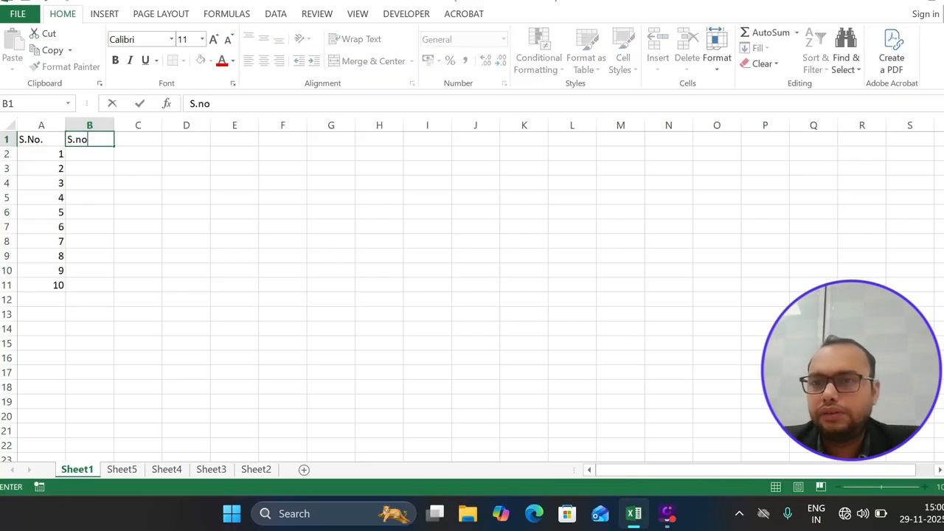
pyautogui.press('BackSpace')
pyautogui.press('BackSpace')
pyautogui.write('No')
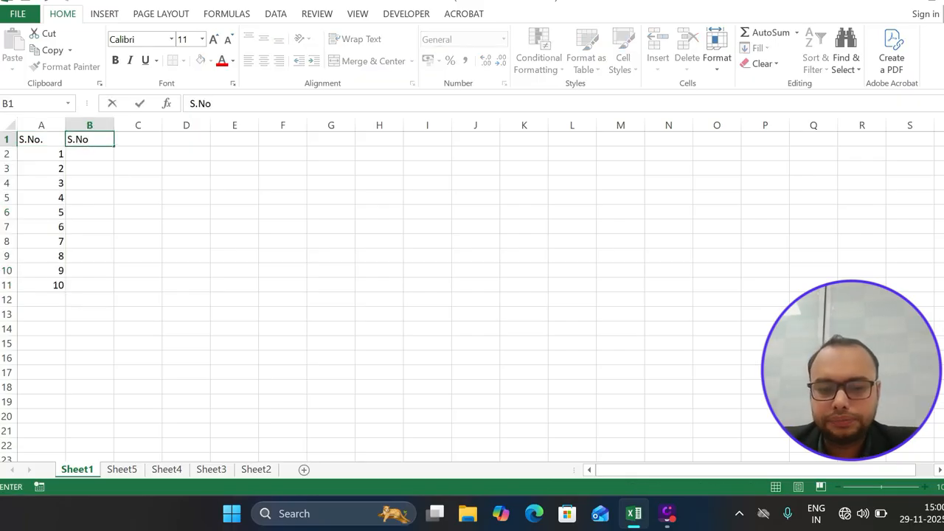
pyautogui.write('.')
pyautogui.press('Return')
pyautogui.write('1')
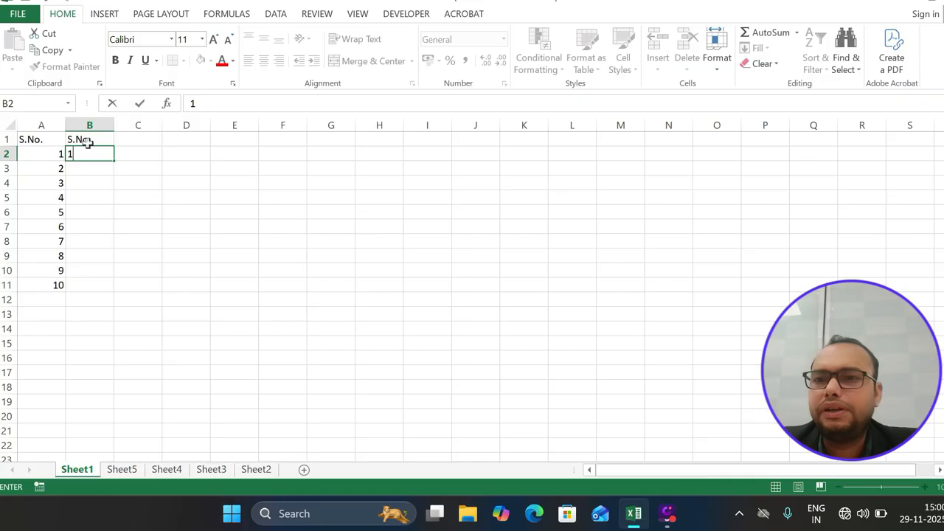
pyautogui.click(173, 178)
# Drag B2's fill handle down to B20 to number 1 through 19
pyautogui.click(105, 154)
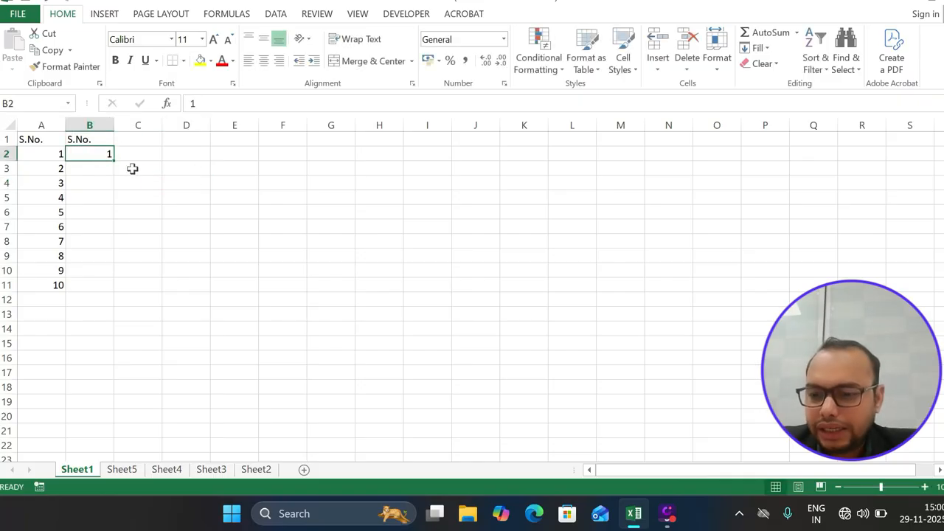
pyautogui.click(132, 169)
pyautogui.moveTo(116, 163); pyautogui.dragTo(106, 155)
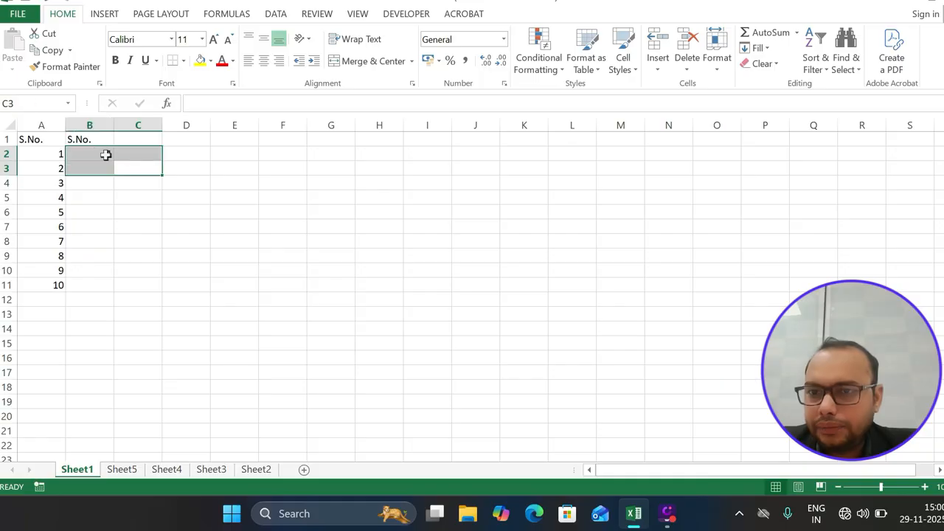
pyautogui.click(106, 155)
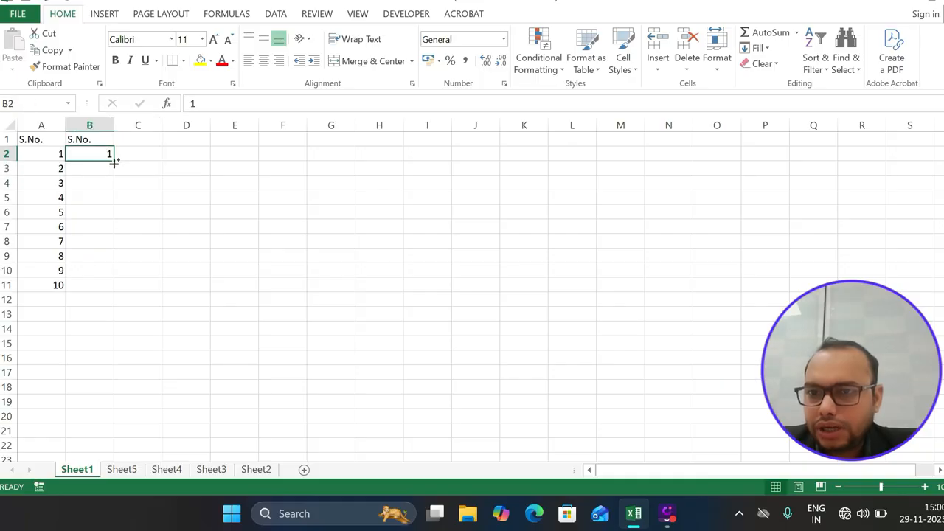
pyautogui.moveTo(114, 162); pyautogui.dragTo(104, 420)
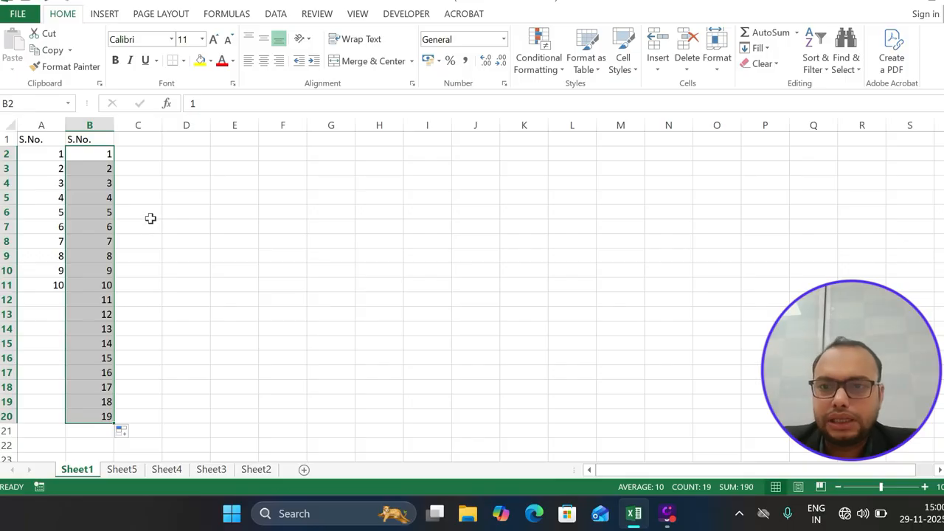
# Type the header S.No in C1 and the label A1 in C2
pyautogui.click(138, 143)
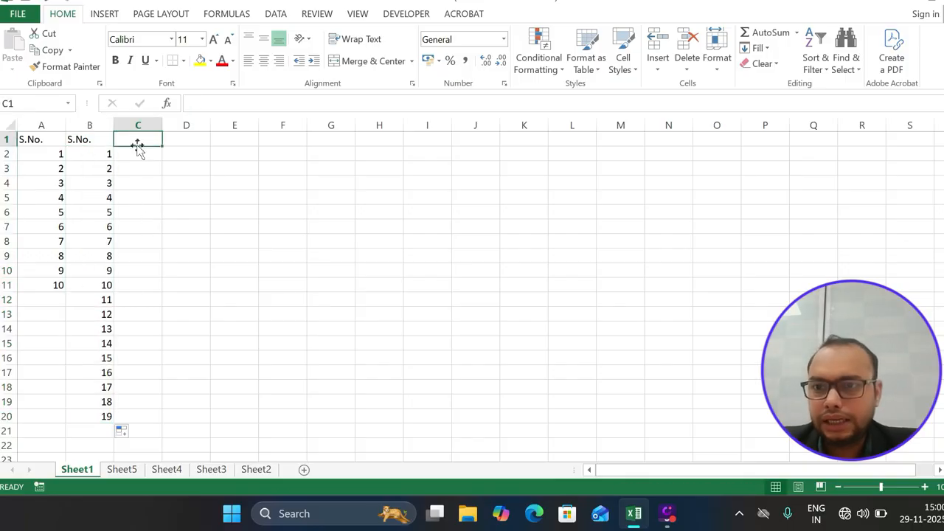
pyautogui.write('S.')
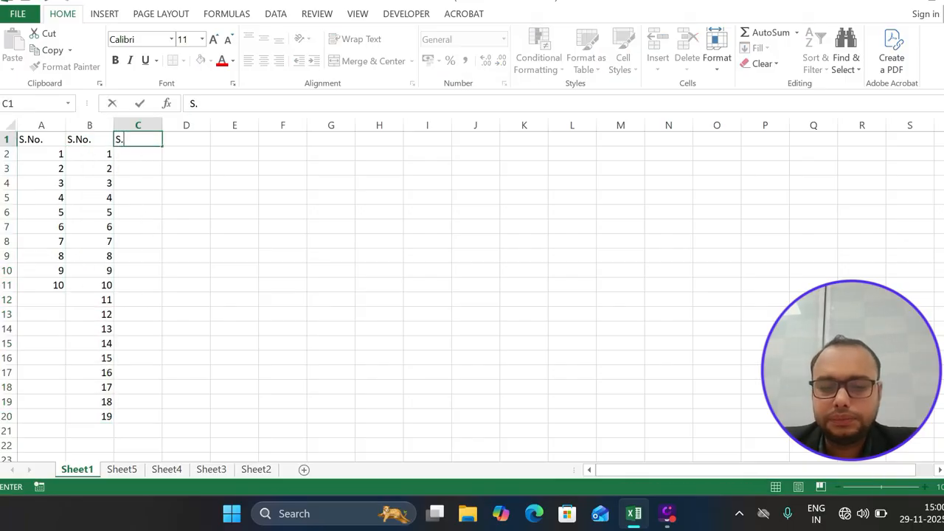
pyautogui.write('No.')
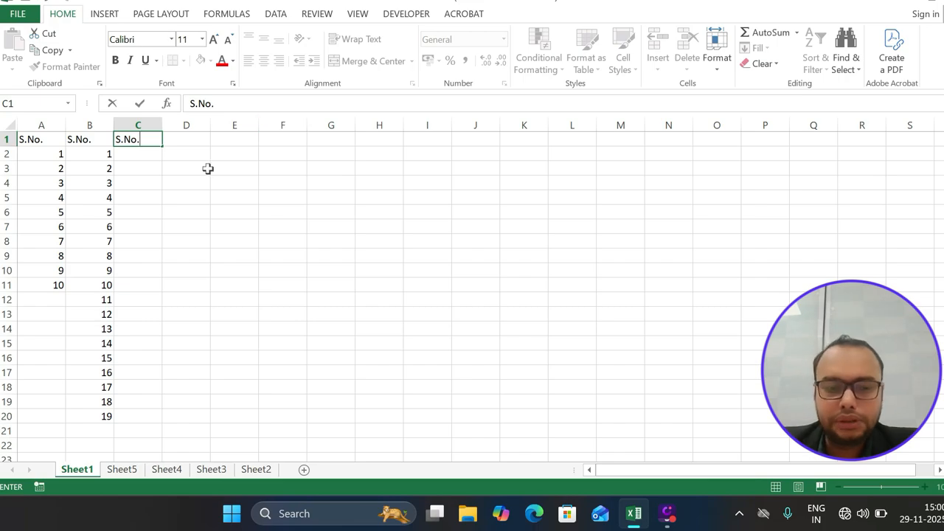
pyautogui.press('Return')
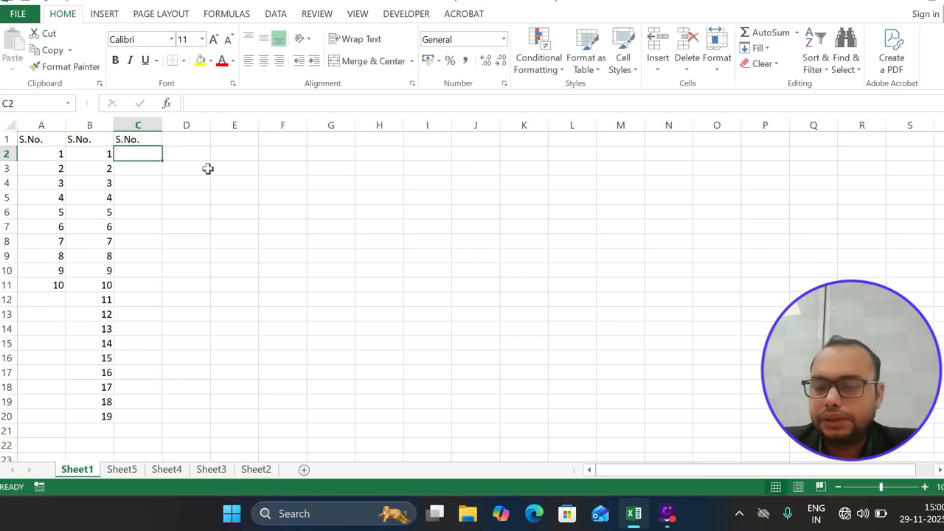
pyautogui.write('A1')
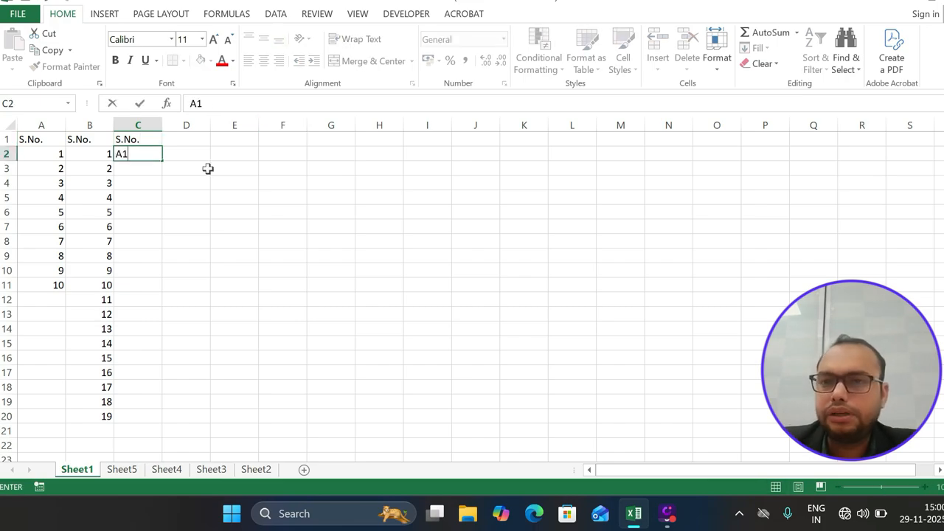
pyautogui.click(179, 193)
# Drag C2 down to C20 to generate labels A1 through A19
pyautogui.click(148, 153)
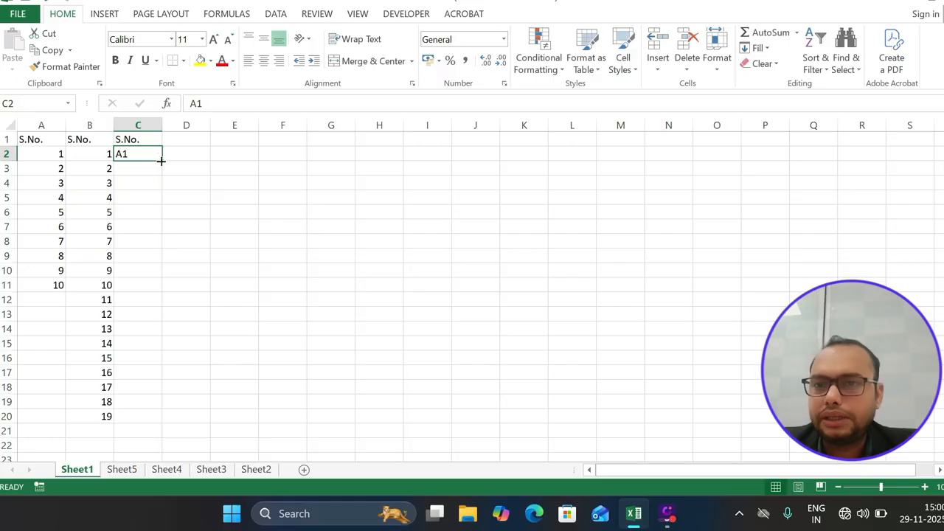
pyautogui.moveTo(161, 160); pyautogui.dragTo(156, 426)
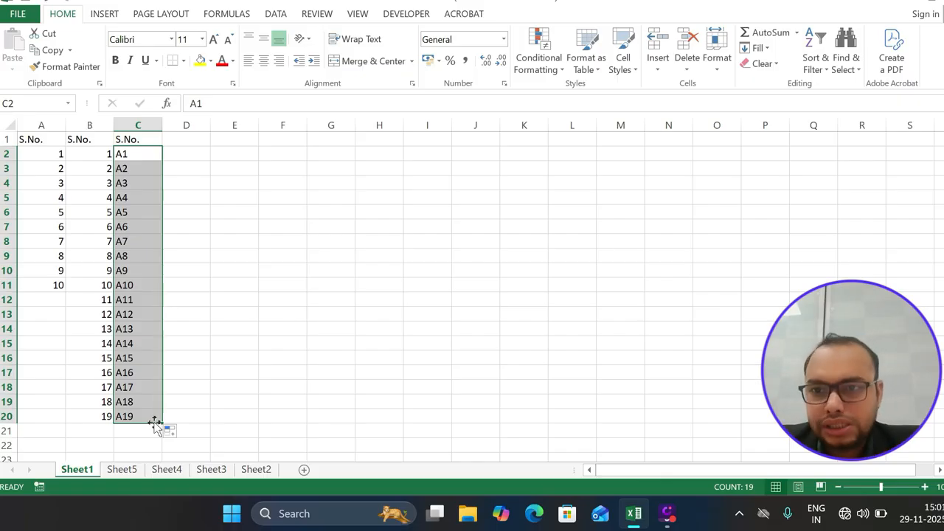
pyautogui.click(184, 243)
pyautogui.click(181, 140)
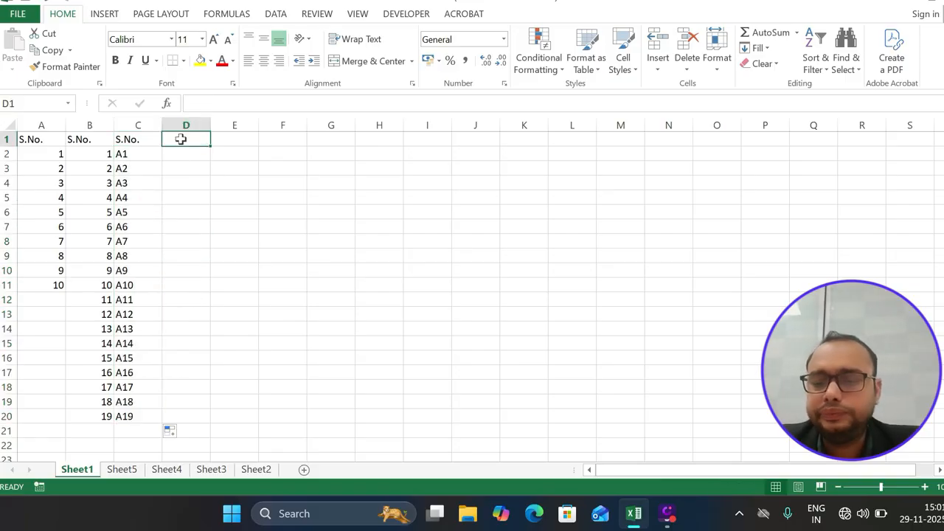
# Type the header 'Week Day' in D1 and AutoFit column D
pyautogui.write('Wee')
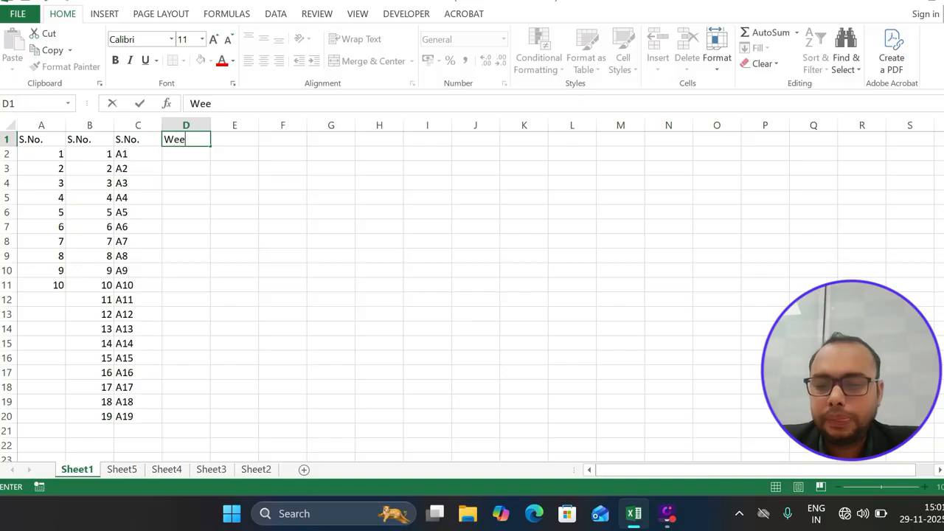
pyautogui.write('k Days')
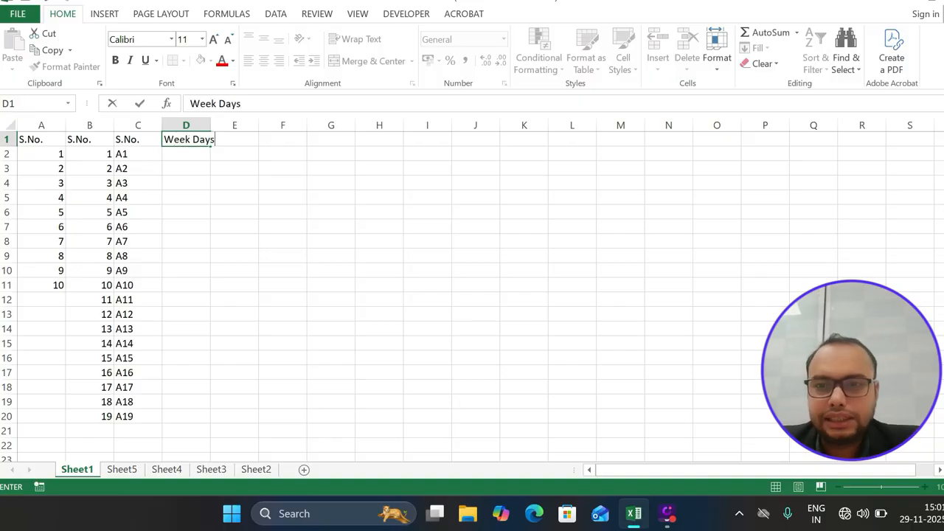
pyautogui.press('Return')
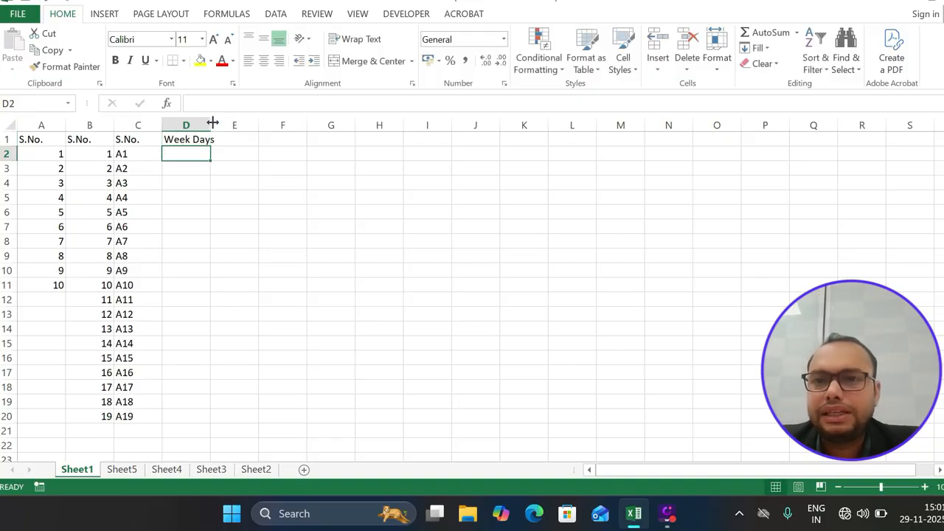
pyautogui.doubleClick(211, 124)
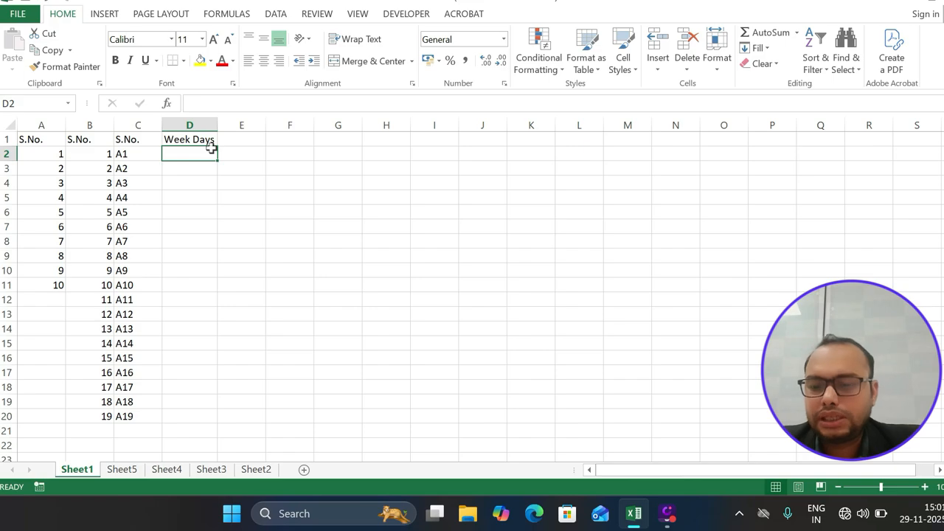
# Enter Sunday in D2, fill through Saturday in D8, and AutoFit column D again
pyautogui.write('Sunday')
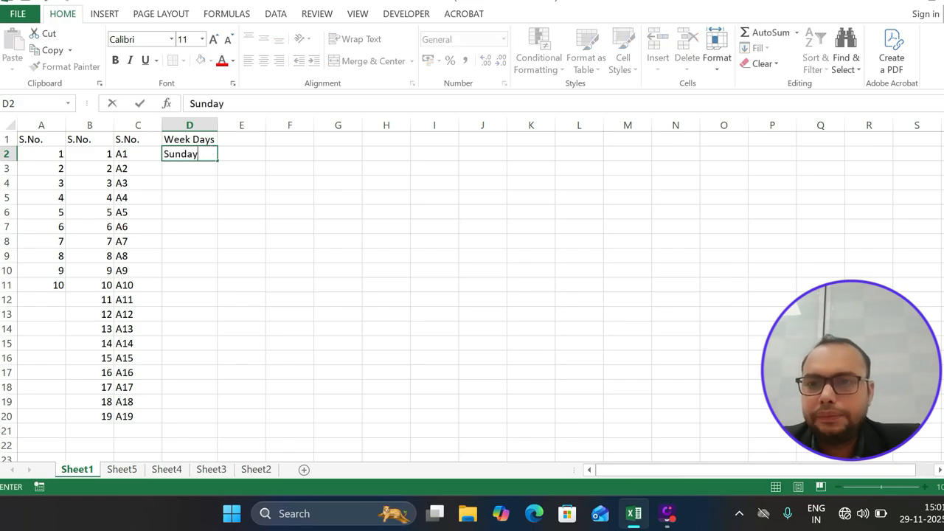
pyautogui.press('Return')
pyautogui.click(207, 153)
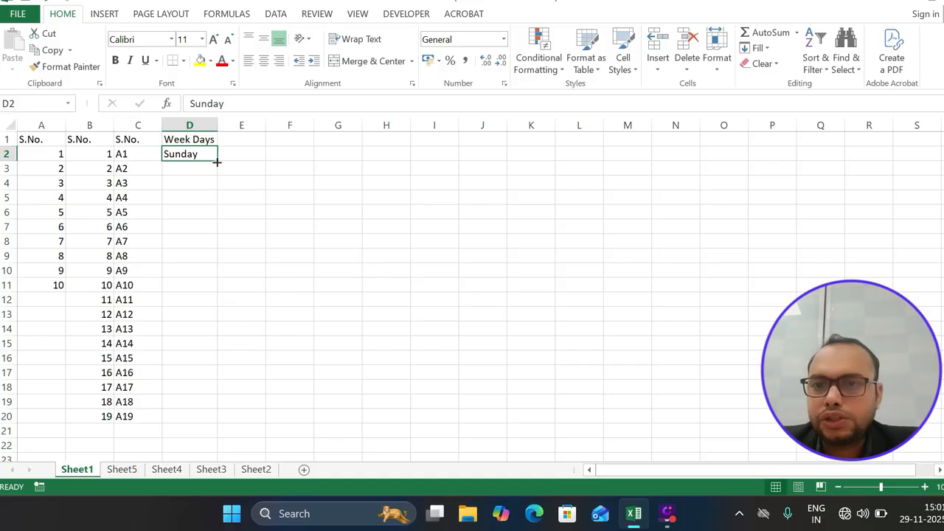
pyautogui.moveTo(217, 162); pyautogui.dragTo(217, 248)
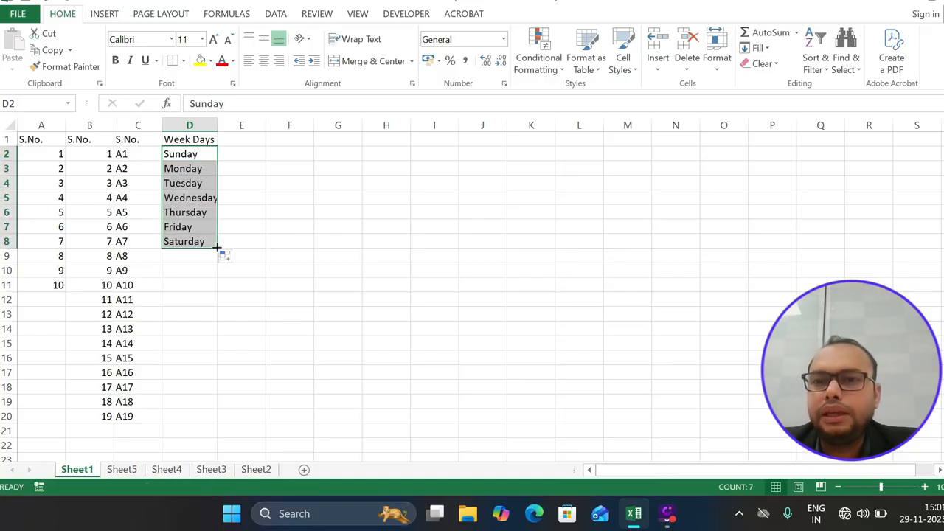
pyautogui.doubleClick(218, 125)
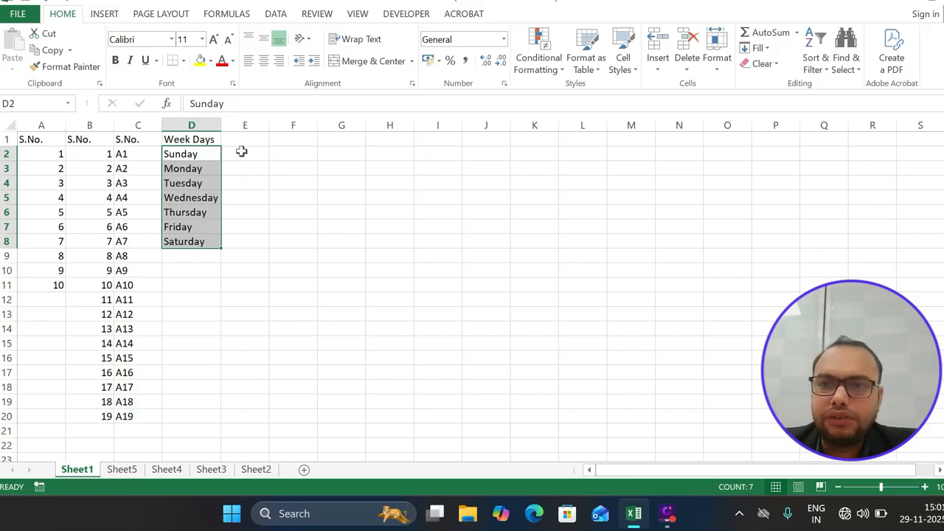
pyautogui.click(242, 151)
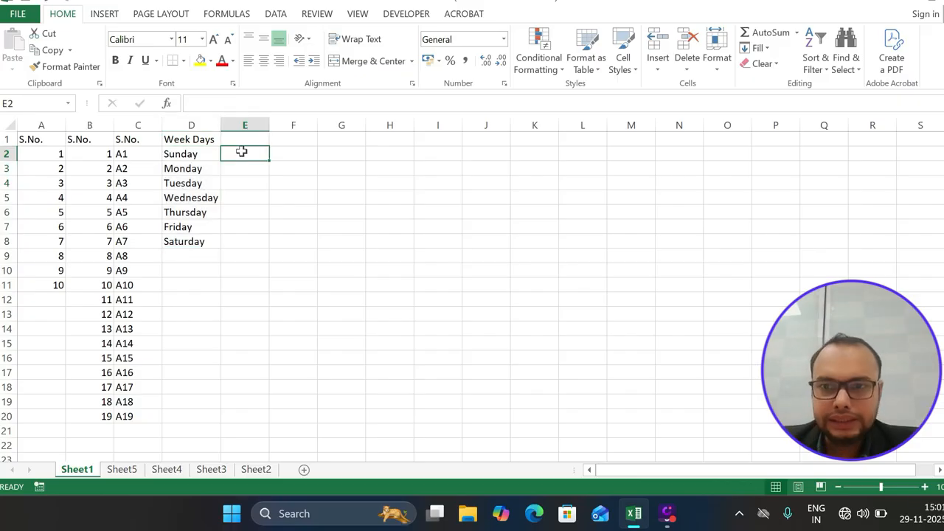
# Move Sunday onto the Tuesday cell, confirm the replacement, then undo it
pyautogui.click(205, 152)
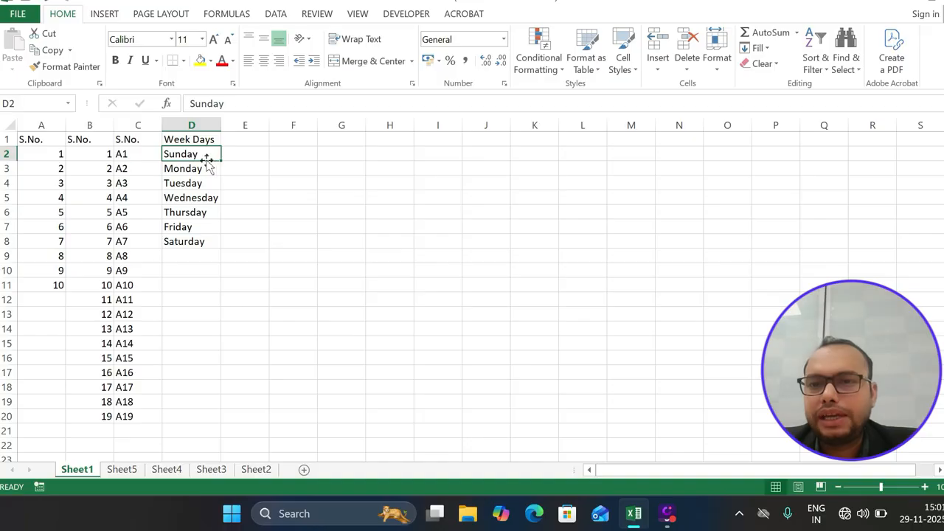
pyautogui.moveTo(206, 158); pyautogui.dragTo(204, 189)
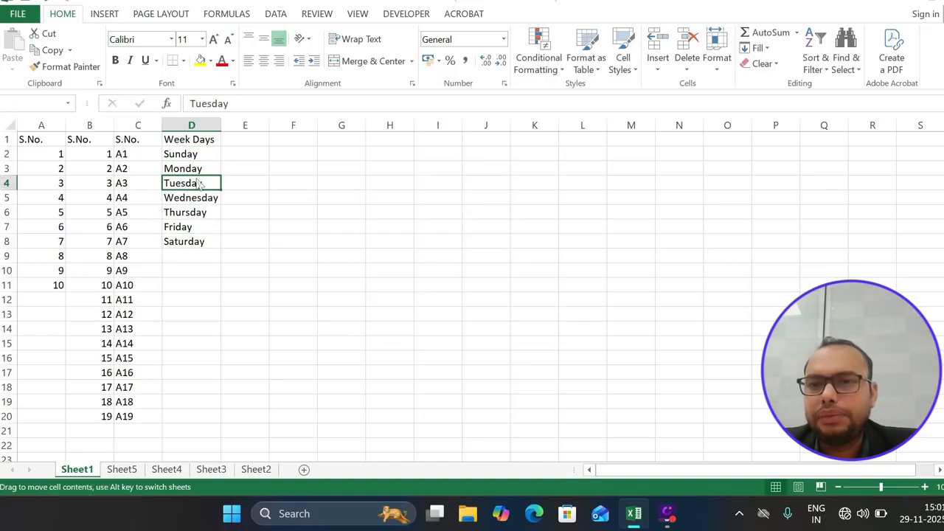
pyautogui.click(455, 287)
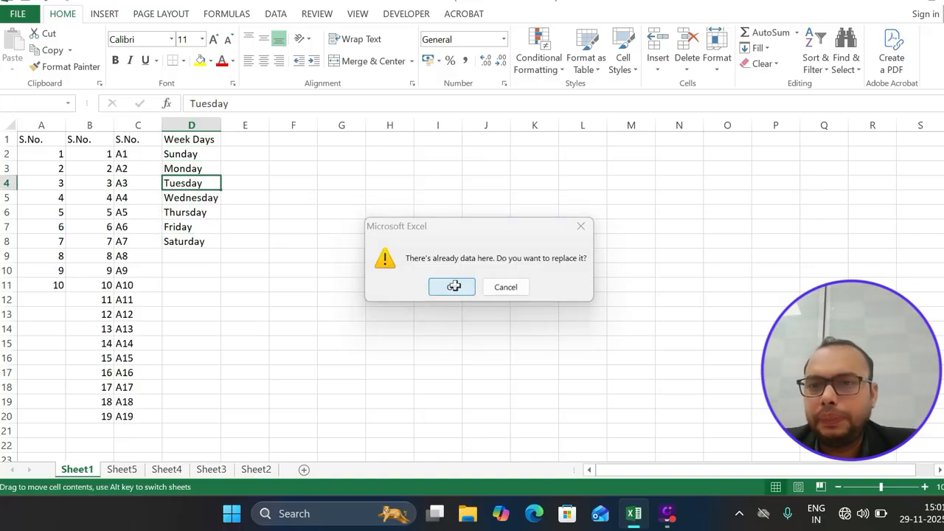
pyautogui.hotkey('ctrl', 'z')
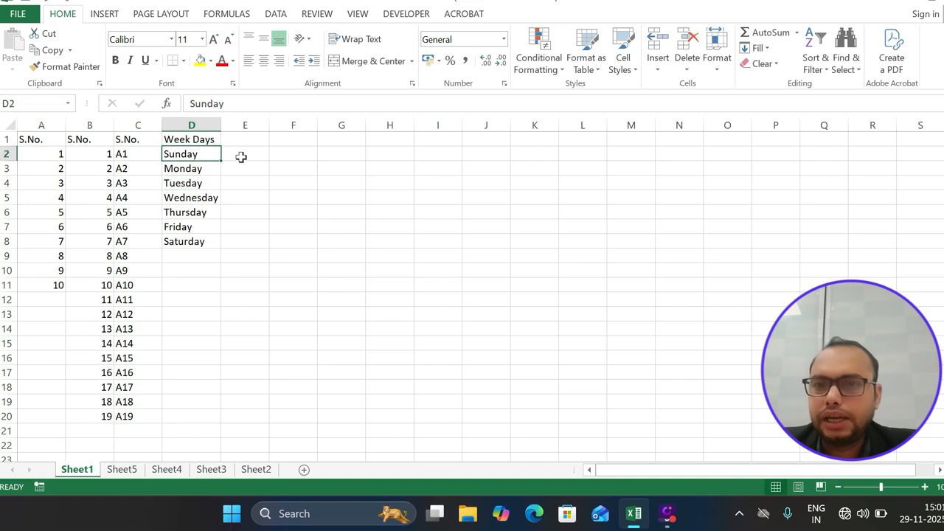
# Enter Sun in E2 and fill it down to Sat in E8
pyautogui.click(239, 157)
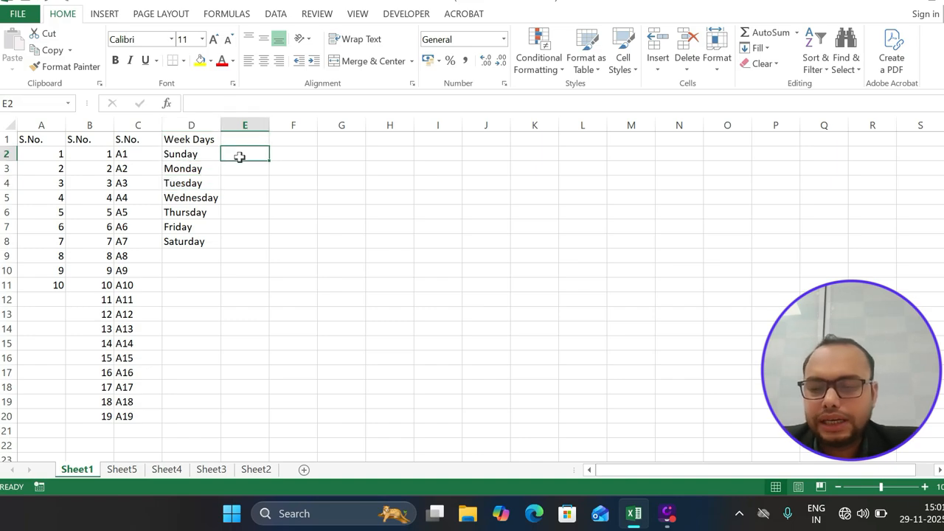
pyautogui.write('Sun')
pyautogui.click(316, 179)
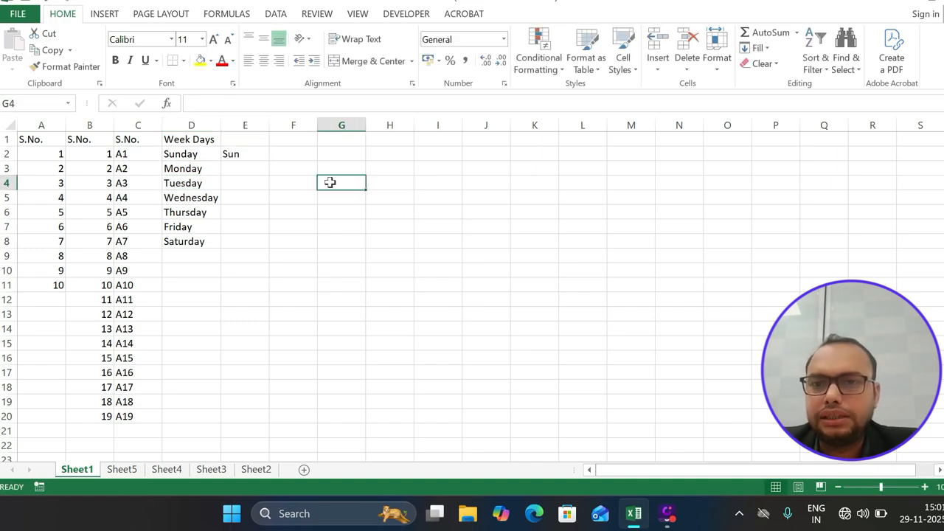
pyautogui.click(263, 156)
pyautogui.moveTo(267, 159); pyautogui.dragTo(266, 252)
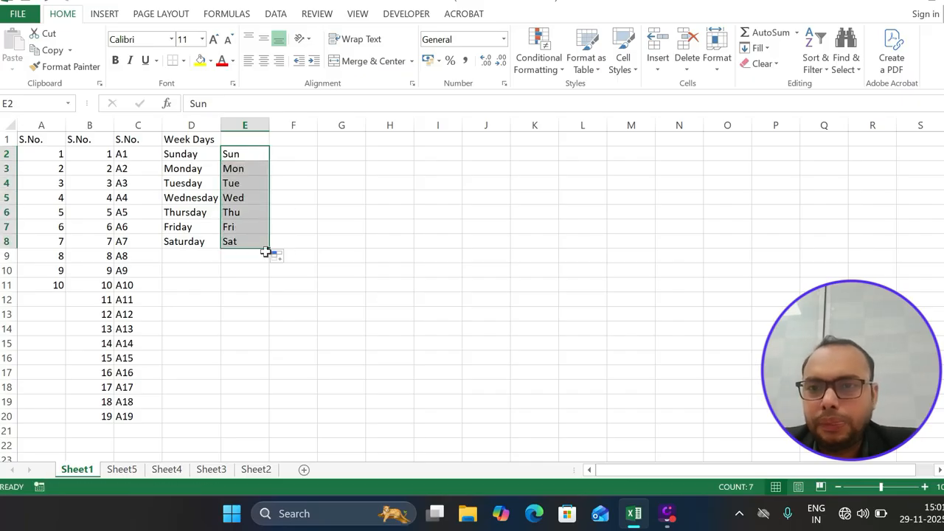
pyautogui.click(292, 141)
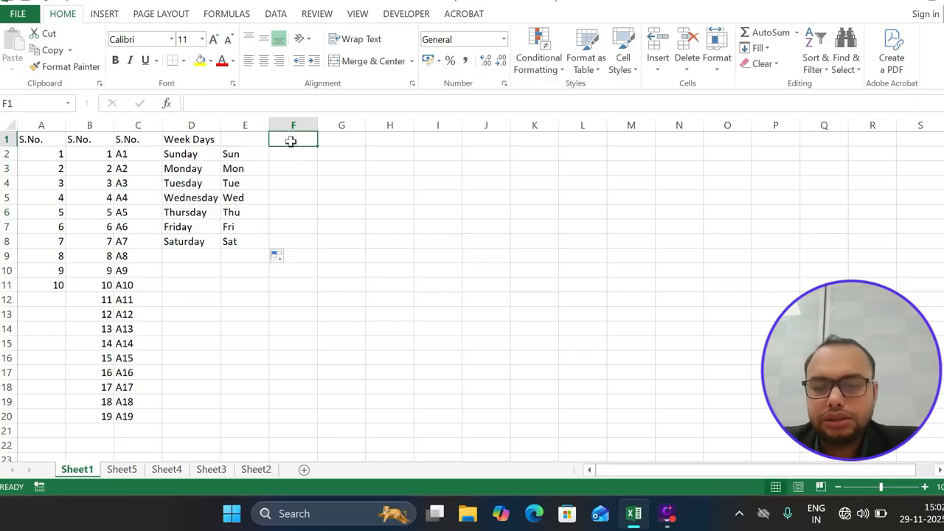
# Add a Month header in F1, fill January through December into F2:F13, and autofit column F
pyautogui.write('Month')
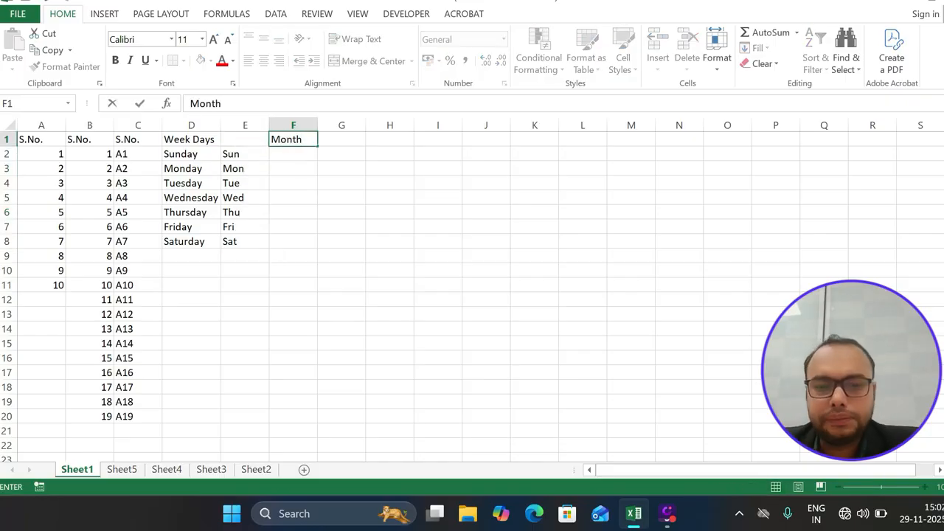
pyautogui.press('Return')
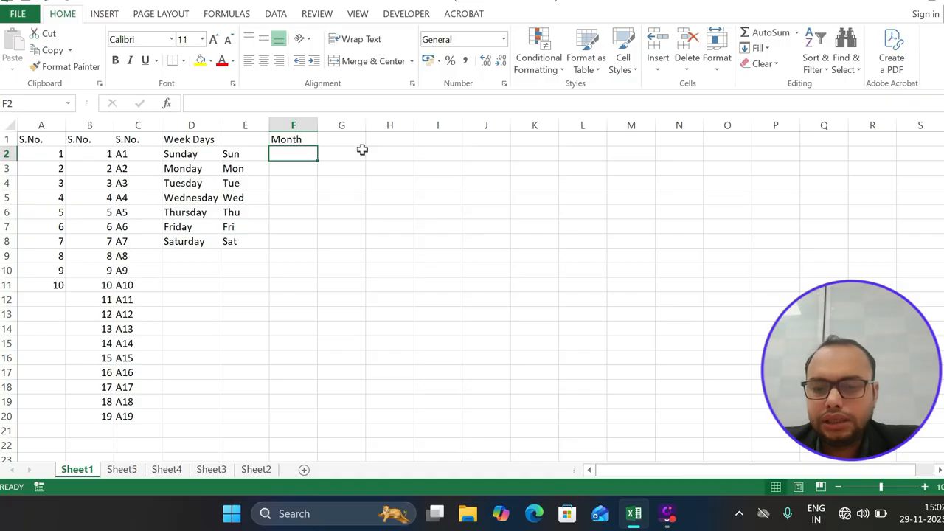
pyautogui.write('January')
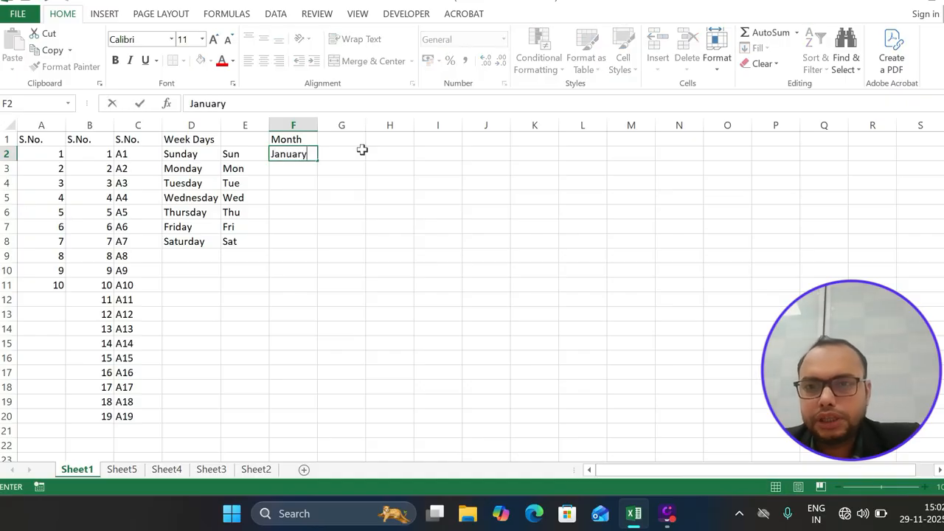
pyautogui.press('Return')
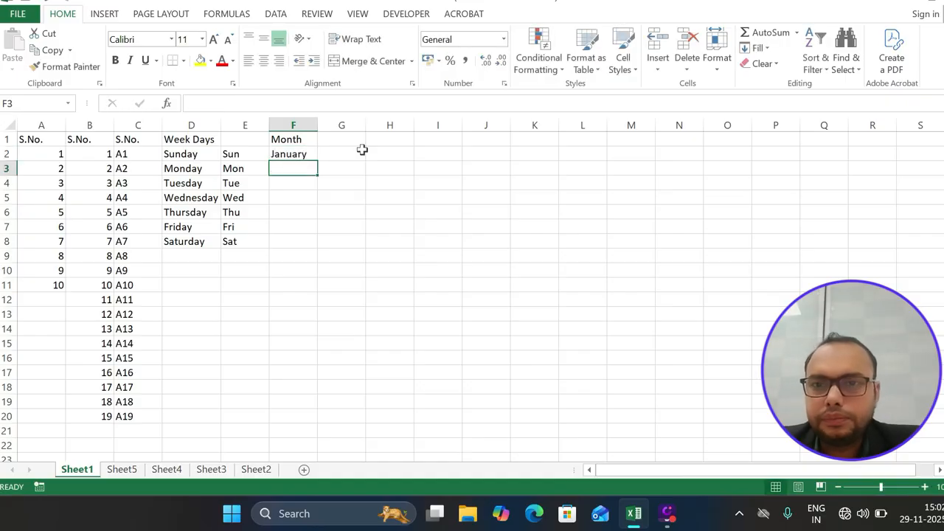
pyautogui.click(305, 155)
pyautogui.moveTo(319, 164); pyautogui.dragTo(314, 326)
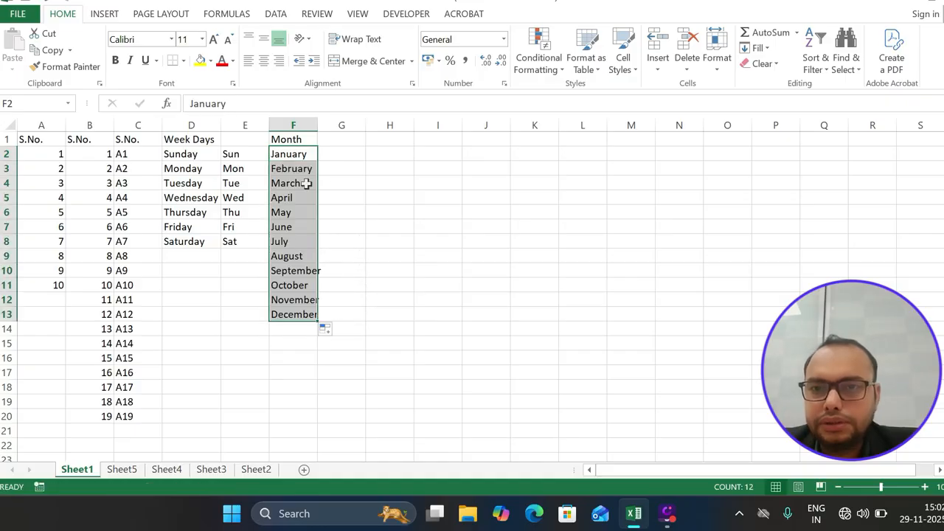
pyautogui.doubleClick(318, 125)
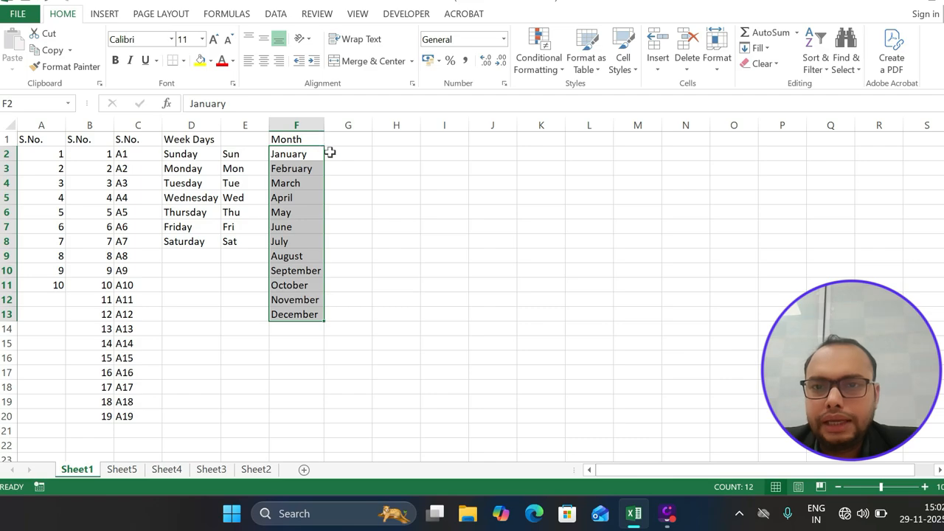
pyautogui.click(329, 152)
# Enter Jan in G2 and fill it down to Dec in G13
pyautogui.write('Jan')
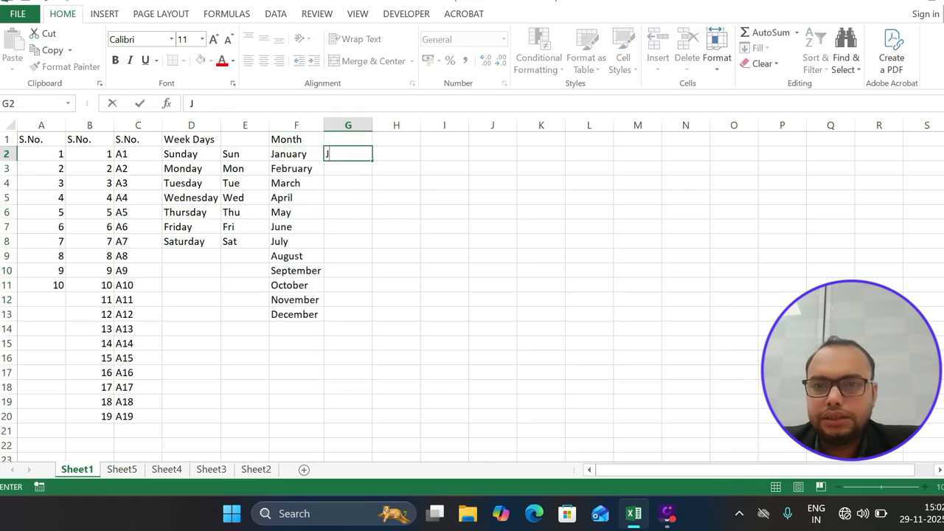
pyautogui.click(390, 155)
pyautogui.click(361, 154)
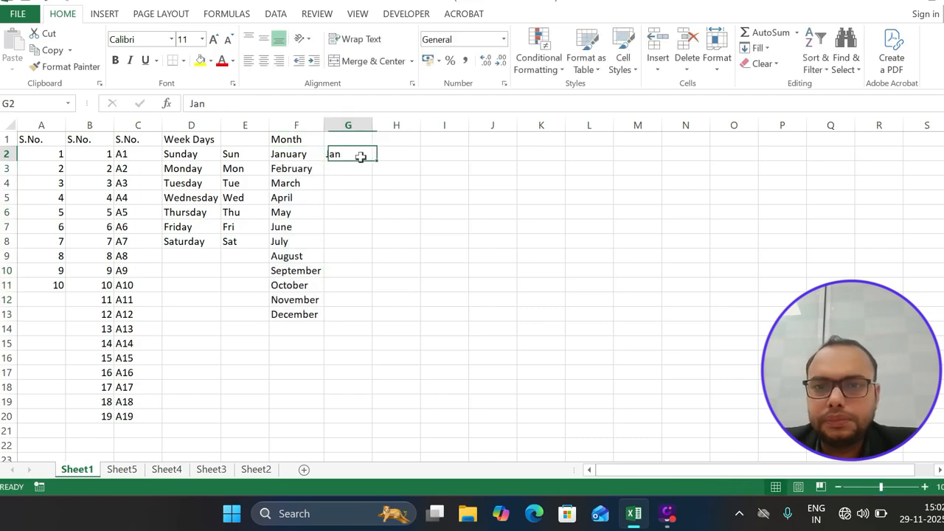
pyautogui.moveTo(372, 158); pyautogui.dragTo(369, 327)
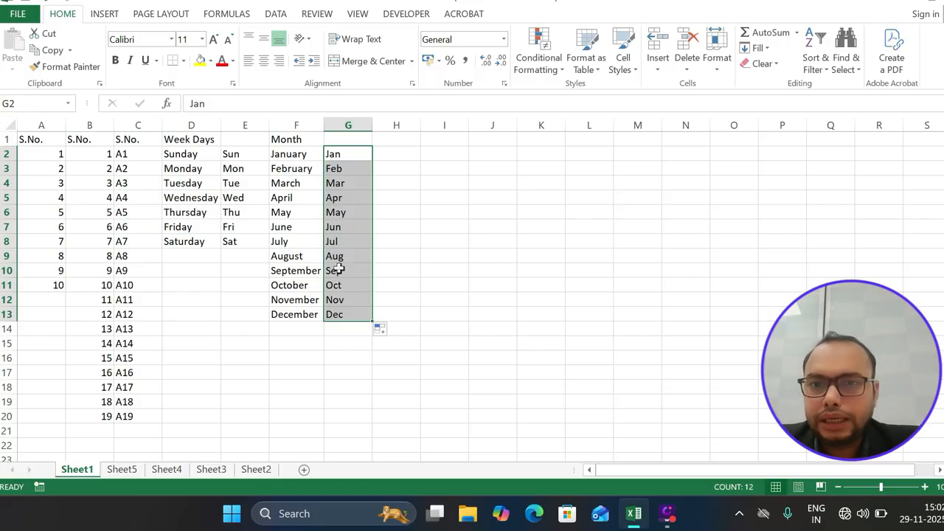
pyautogui.click(391, 209)
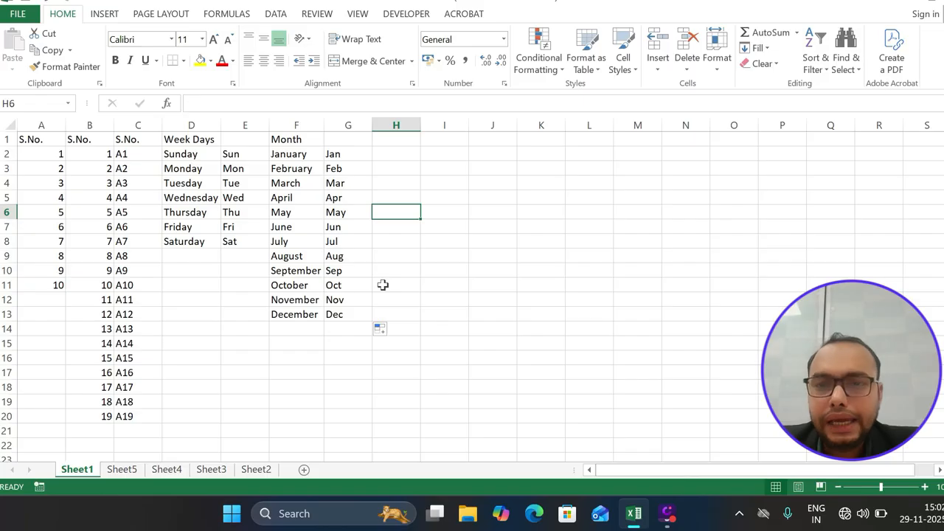
# Rename the Sheet1 tab to Jan
pyautogui.rightClick(90, 476)
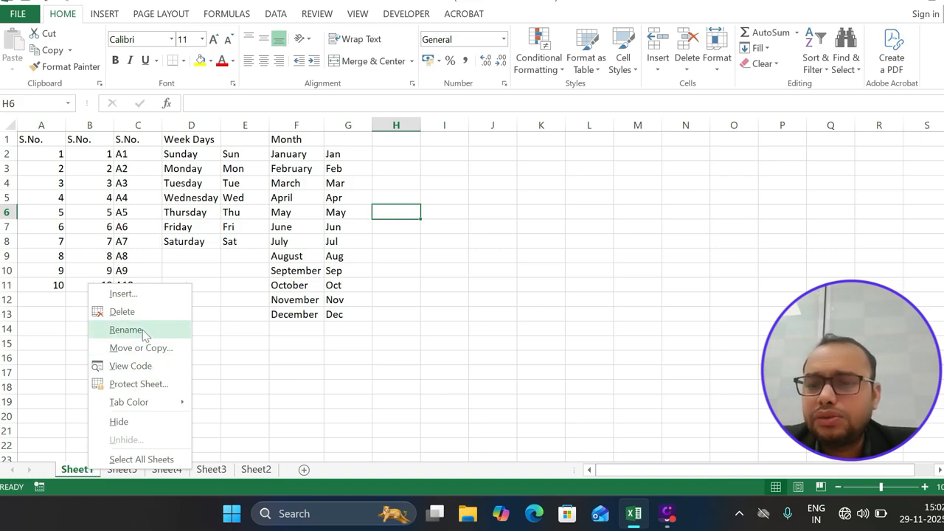
pyautogui.click(143, 332)
pyautogui.click(198, 386)
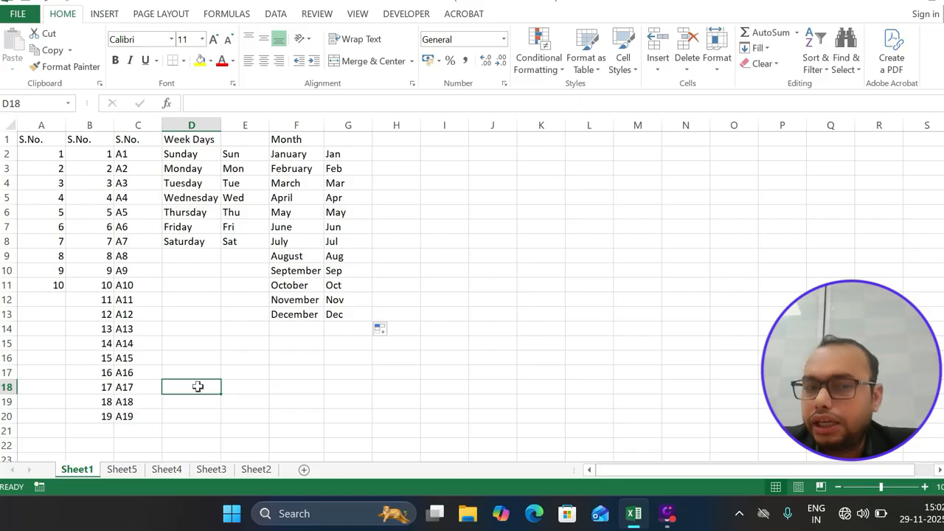
pyautogui.doubleClick(85, 472)
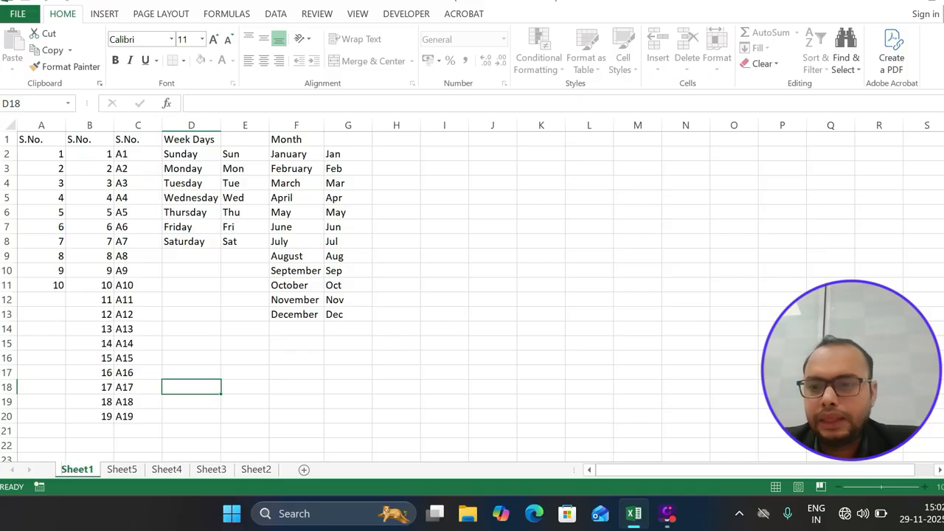
pyautogui.press('BackSpace')
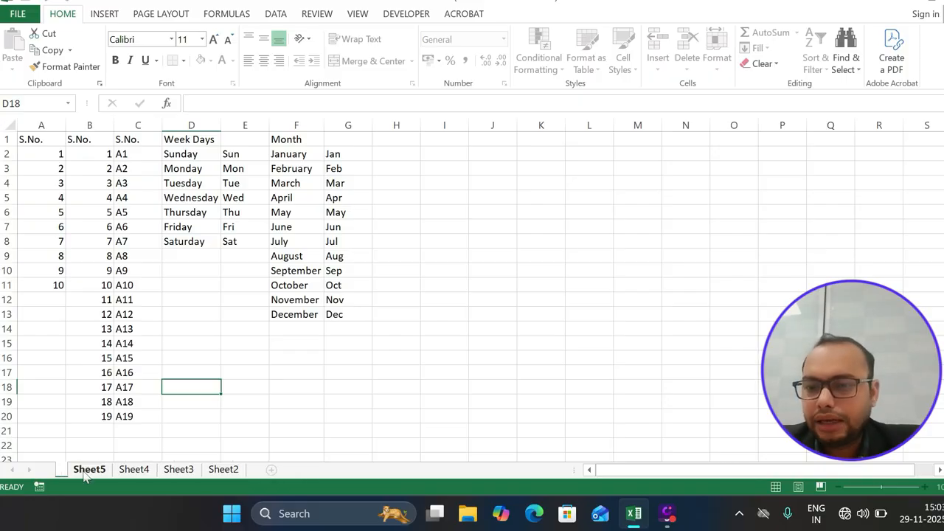
pyautogui.write('Jan')
pyautogui.press('Return')
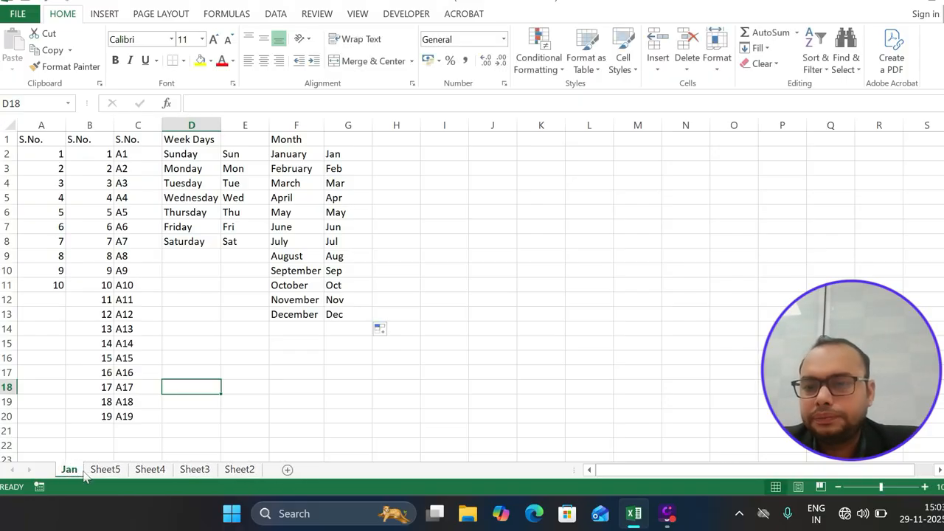
# Rename Sheet5 to Feb and switch to the empty Feb sheet
pyautogui.click(107, 470)
pyautogui.doubleClick(109, 470)
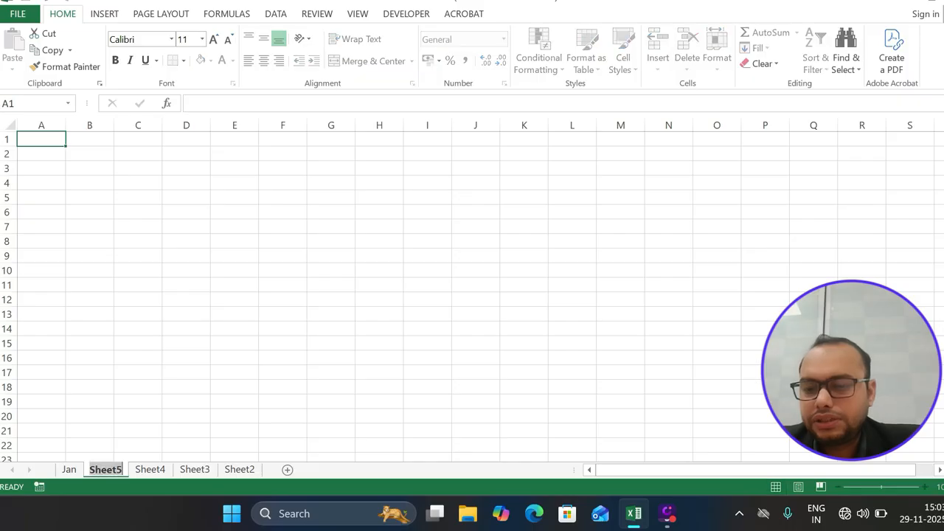
pyautogui.write('Feb')
pyautogui.press('Return')
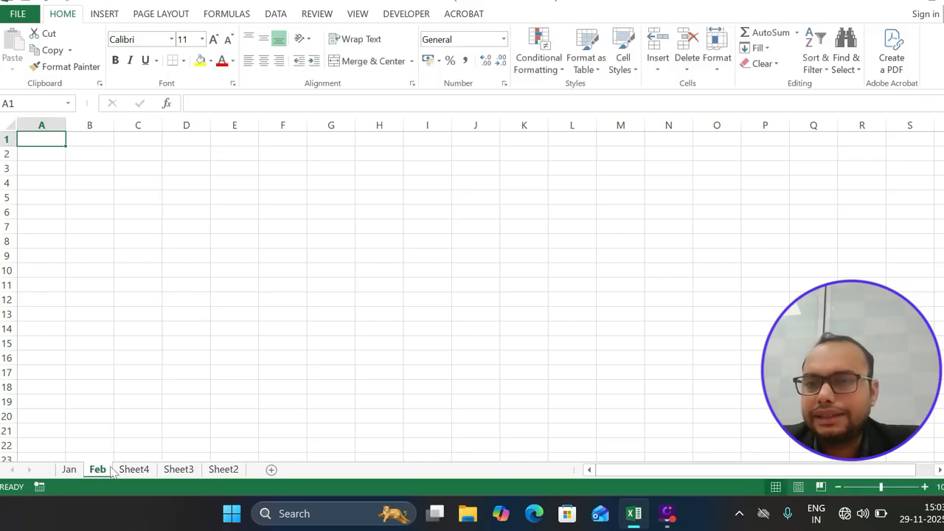
pyautogui.click(69, 469)
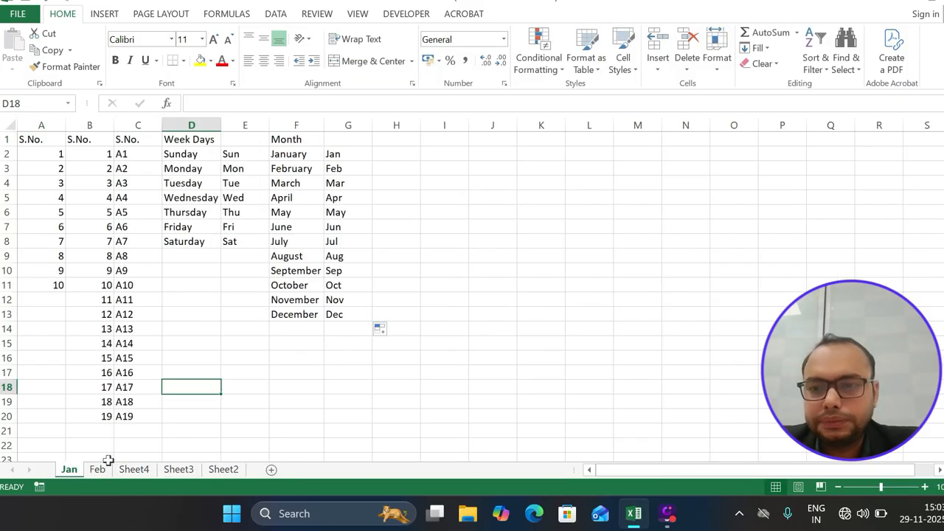
pyautogui.click(102, 472)
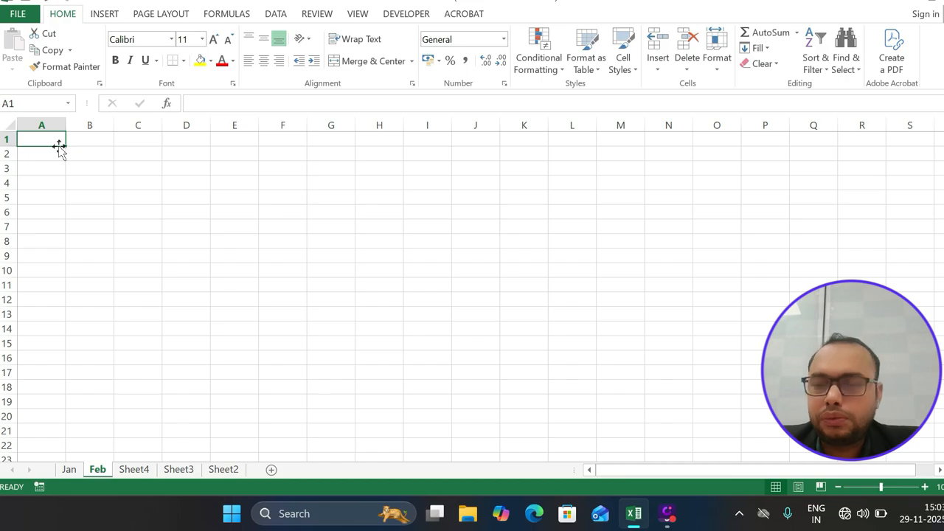
# Enter =NOW() in A1 to show the current date and time
pyautogui.write('=')
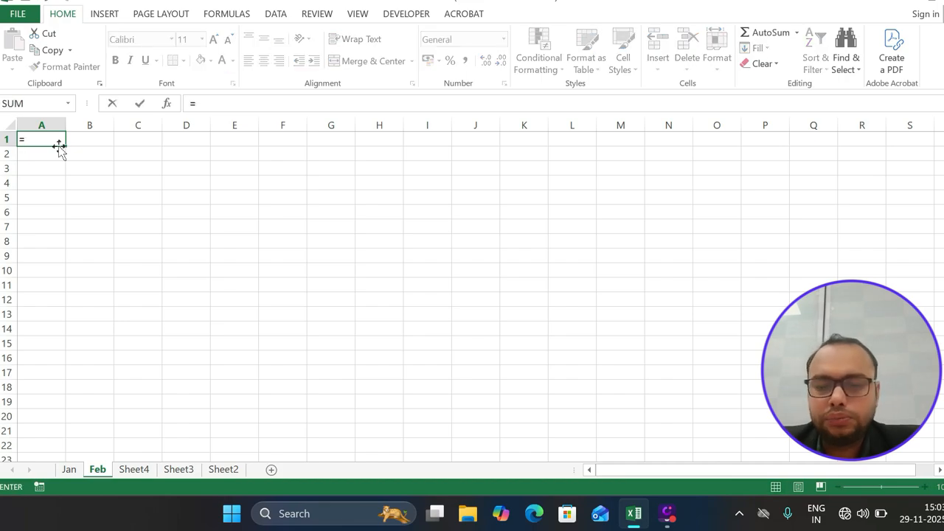
pyautogui.write('Now')
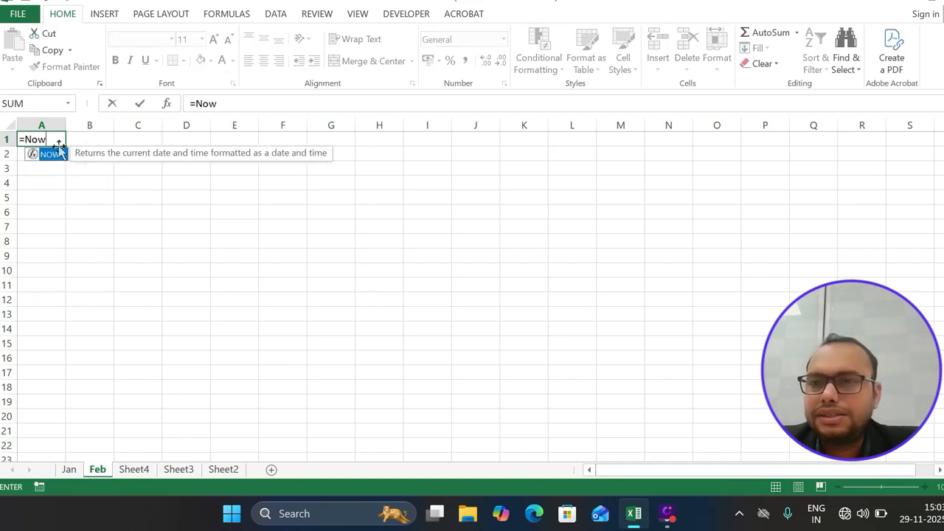
pyautogui.press('Tab')
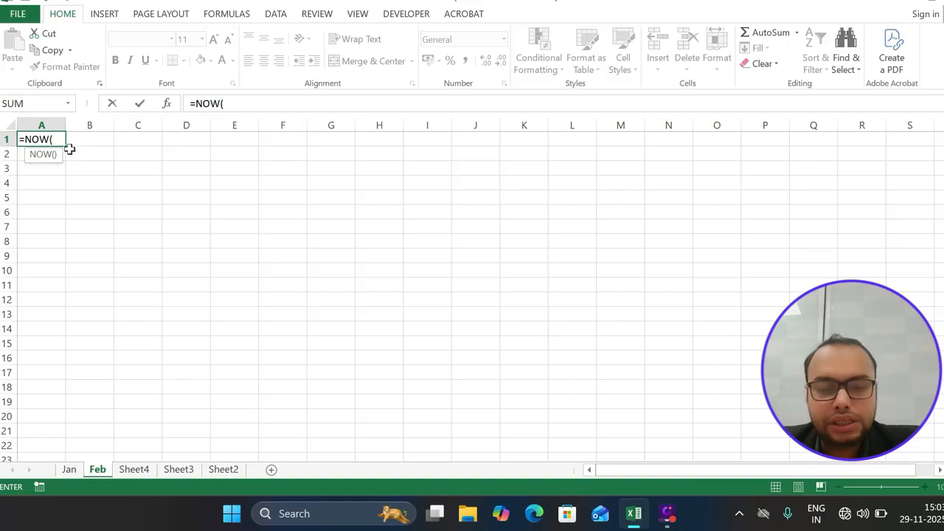
pyautogui.write(')')
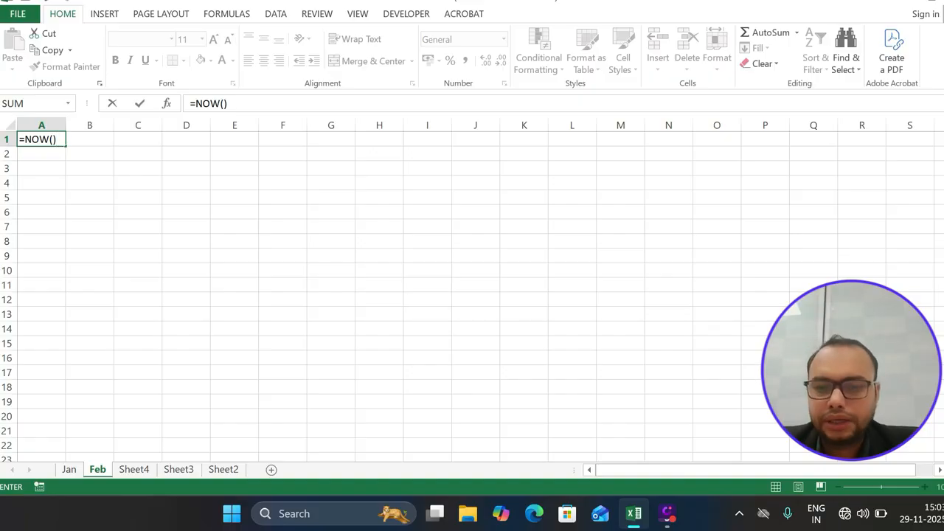
pyautogui.press('Return')
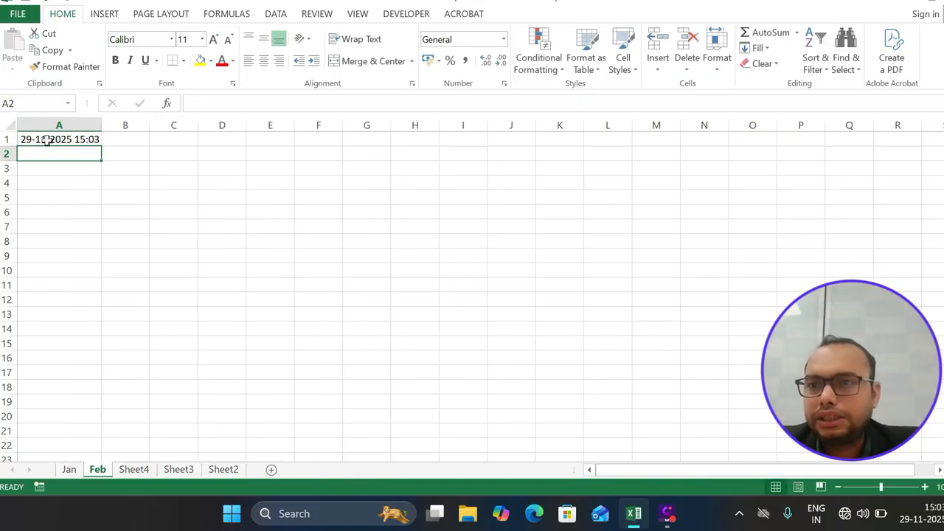
pyautogui.click(46, 140)
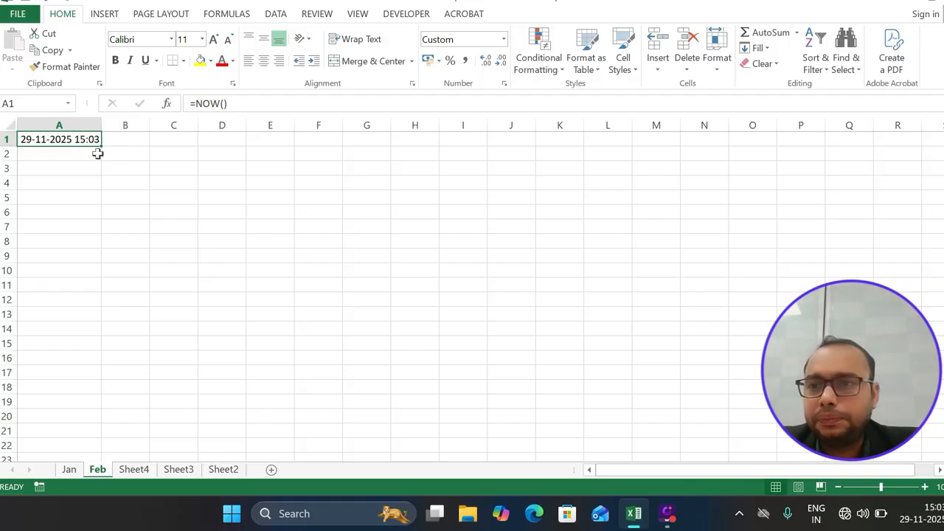
# Enter =TODAY() in A2 to show today's date, 29-11-2025
pyautogui.click(97, 153)
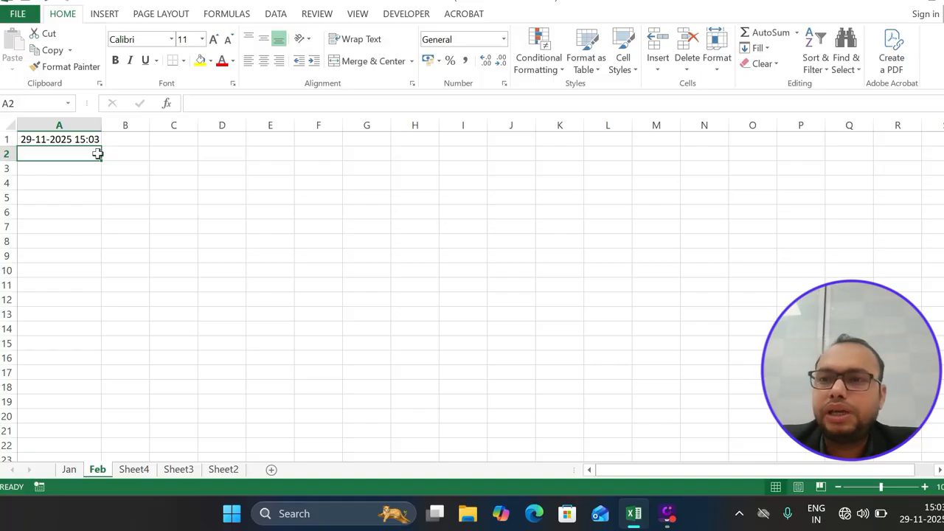
pyautogui.write('=today')
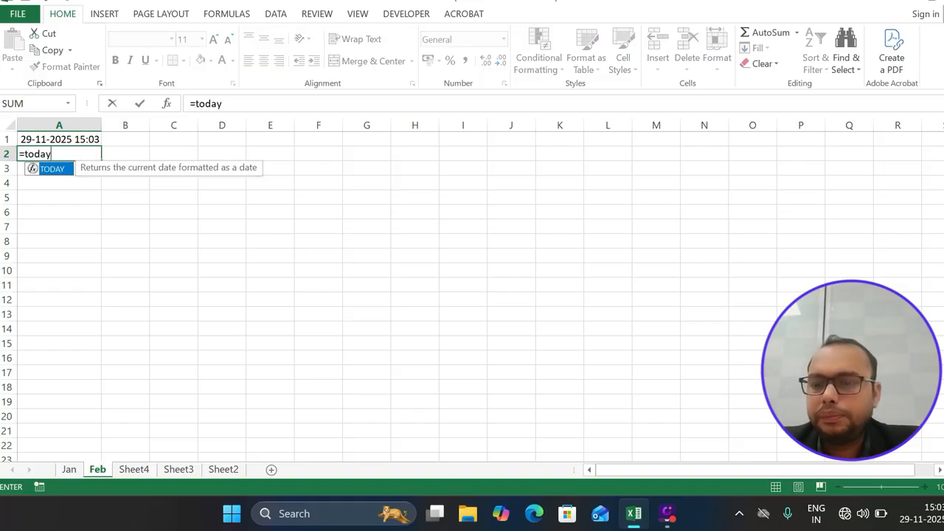
pyautogui.press('Tab')
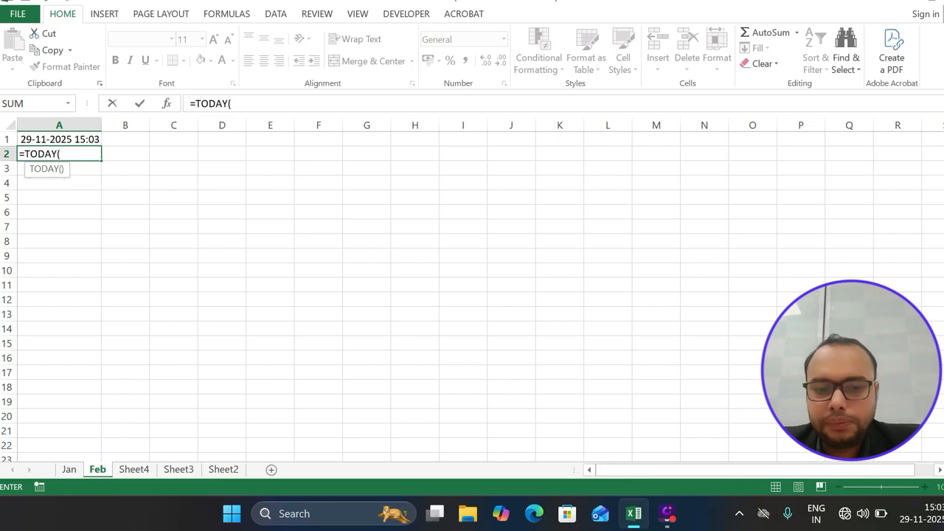
pyautogui.write(')')
pyautogui.press('Return')
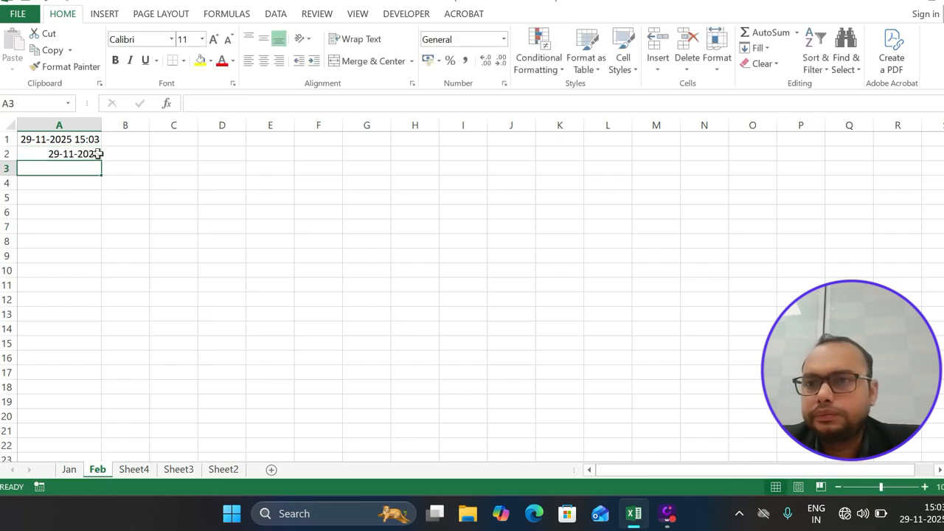
pyautogui.click(84, 154)
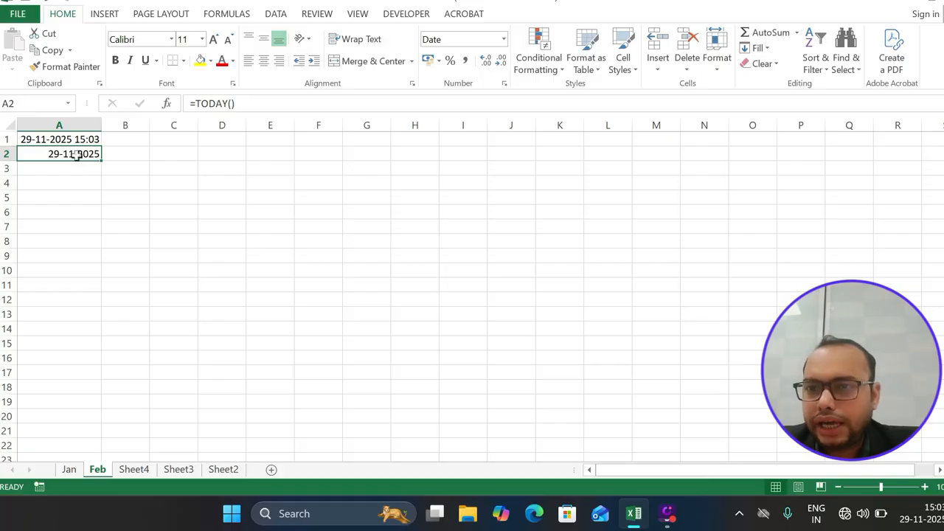
pyautogui.press('Return')
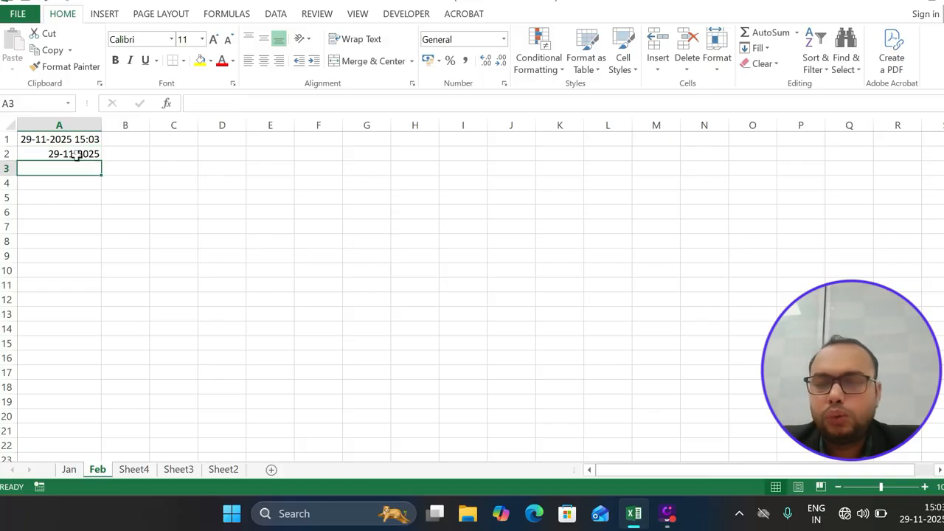
# Enter =TIME(12,2,1) in A3 so it displays 12:02 PM
pyautogui.write('=tiem')
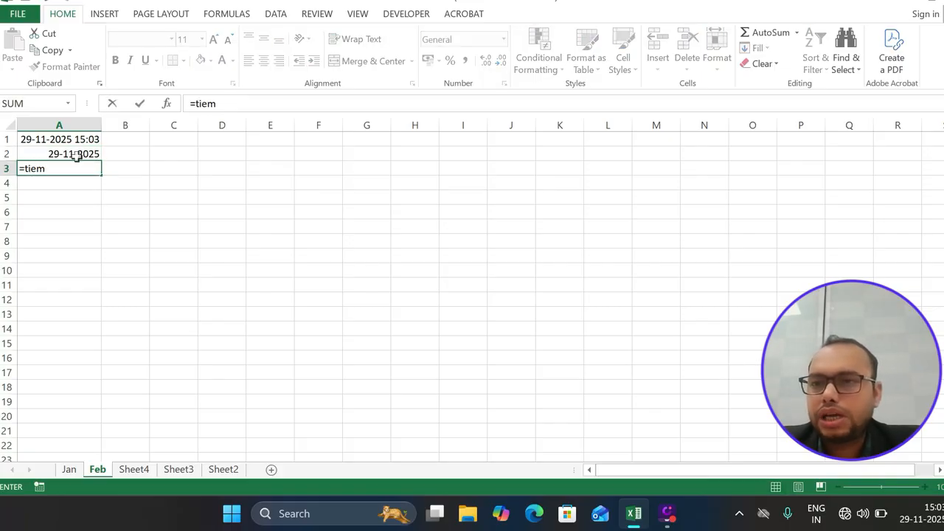
pyautogui.press('BackSpace')
pyautogui.press('BackSpace')
pyautogui.press('Tab')
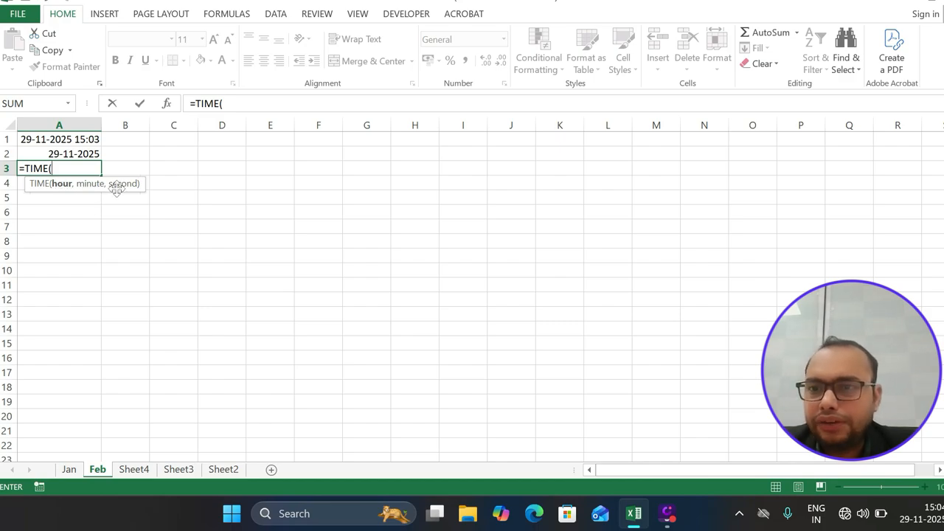
pyautogui.write('12')
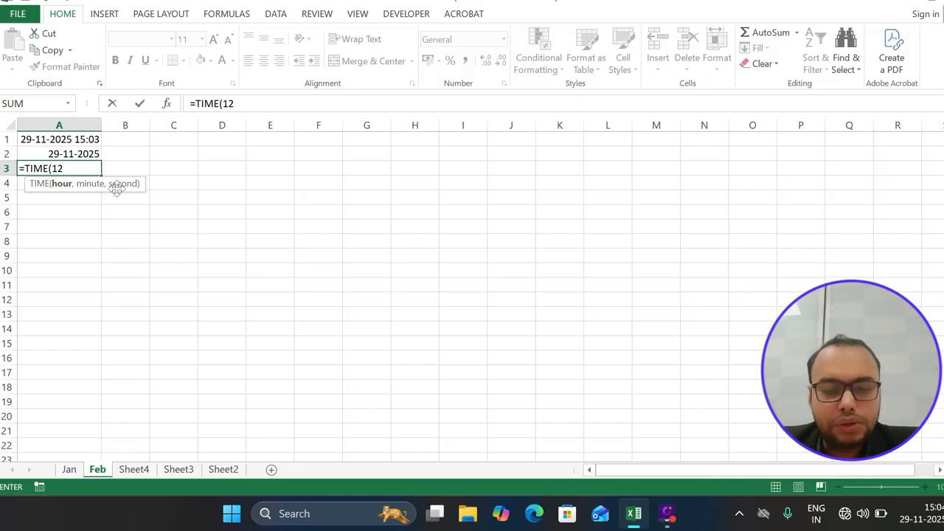
pyautogui.write(',')
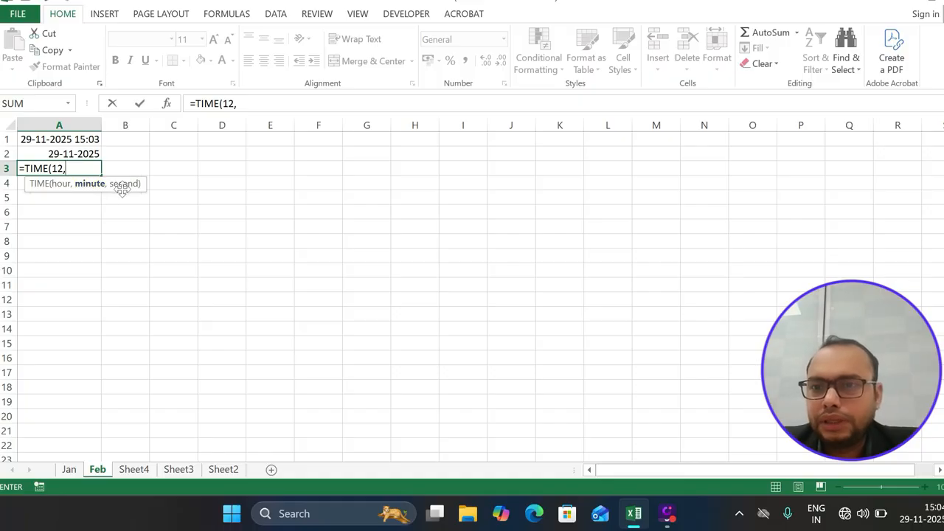
pyautogui.write('2')
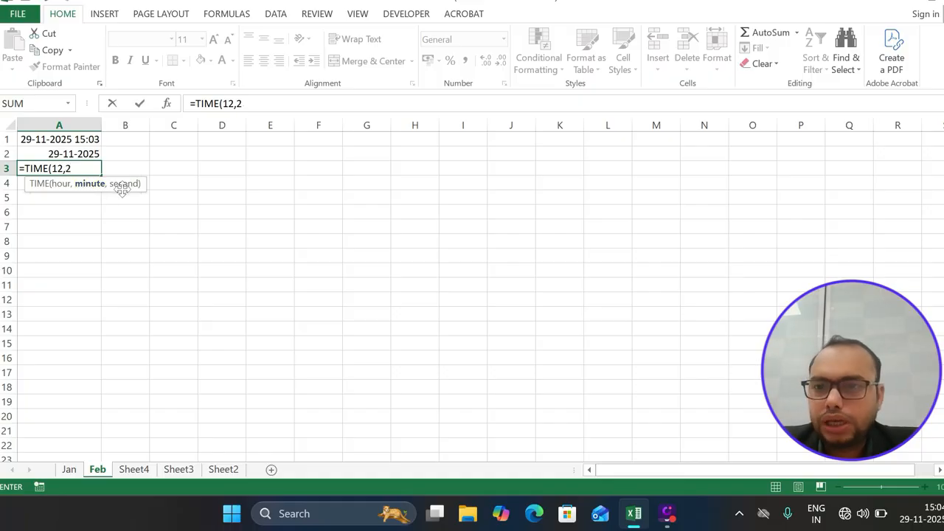
pyautogui.write(',1')
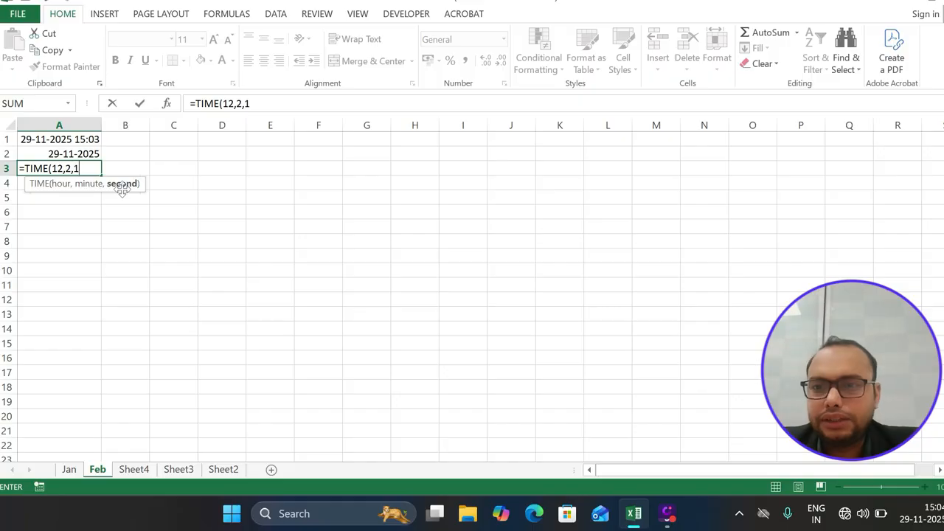
pyautogui.write(')')
pyautogui.press('Return')
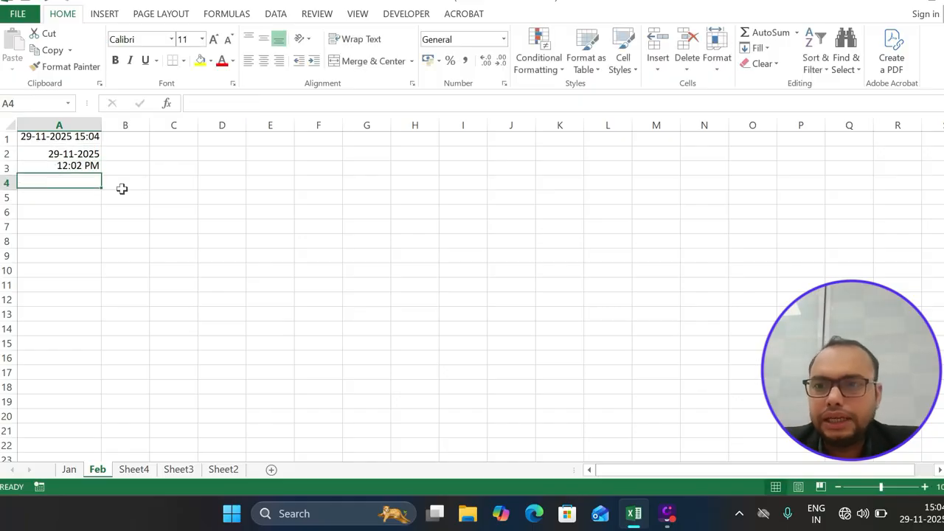
pyautogui.click(81, 168)
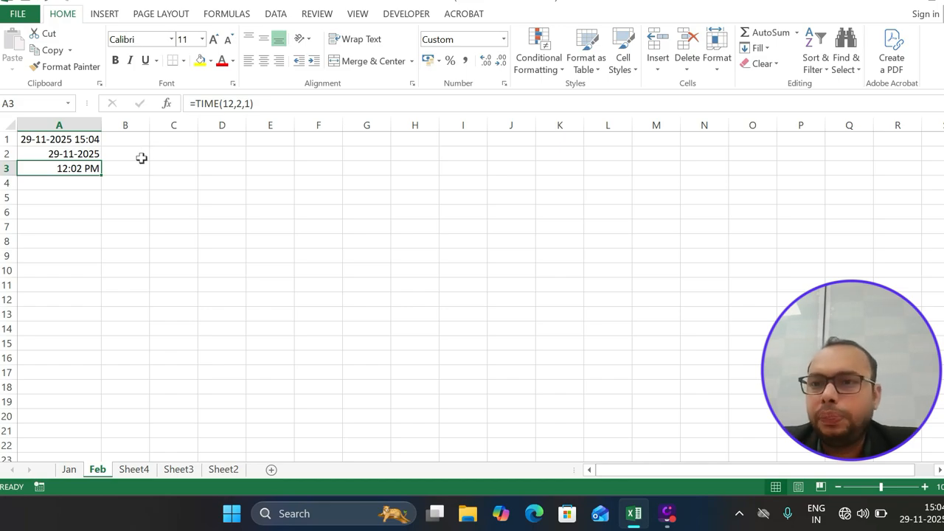
# Insert the static current time in B3, label C3 'Ctrl + Shift + ;', and autofit column C
pyautogui.click(134, 158)
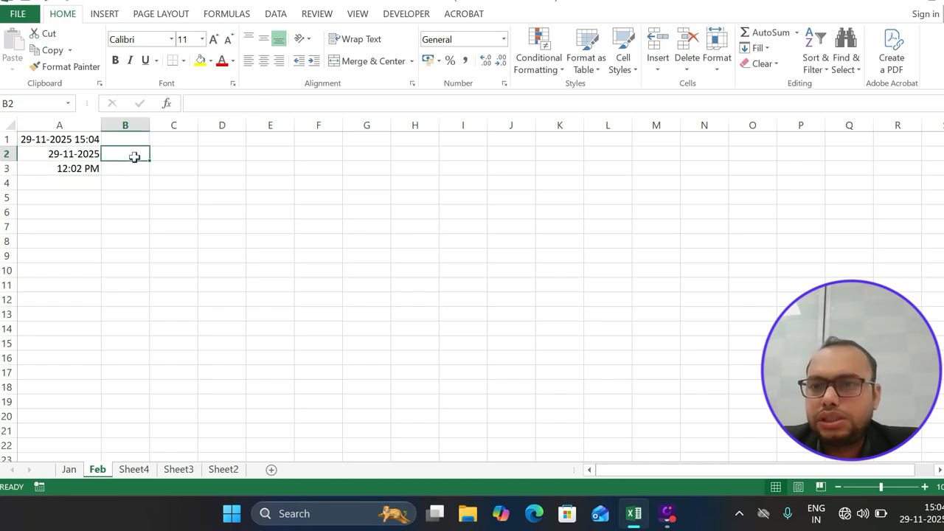
pyautogui.click(129, 169)
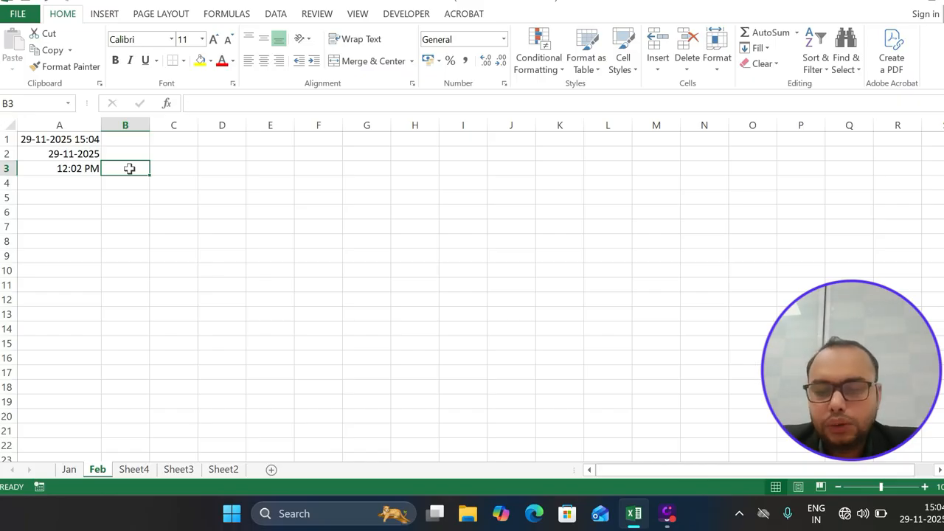
pyautogui.hotkey('ctrl', 'shift', ';')
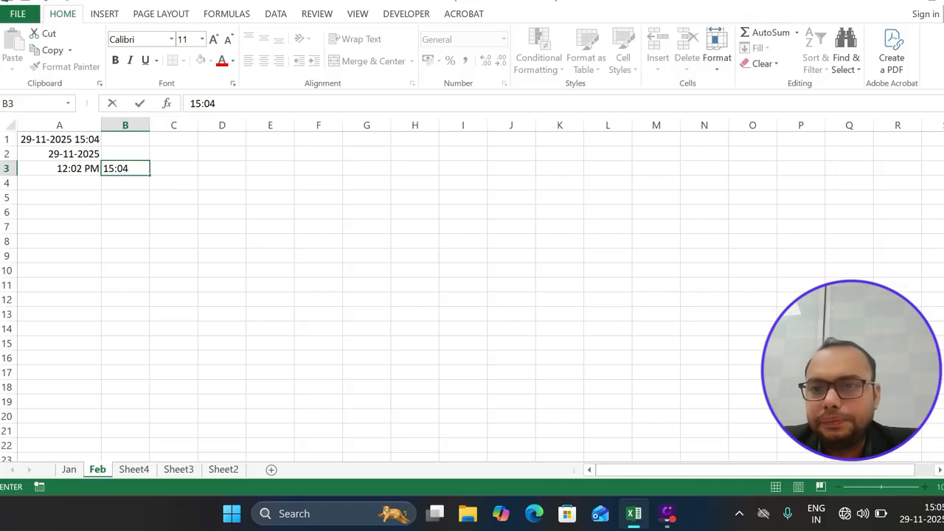
pyautogui.click(162, 169)
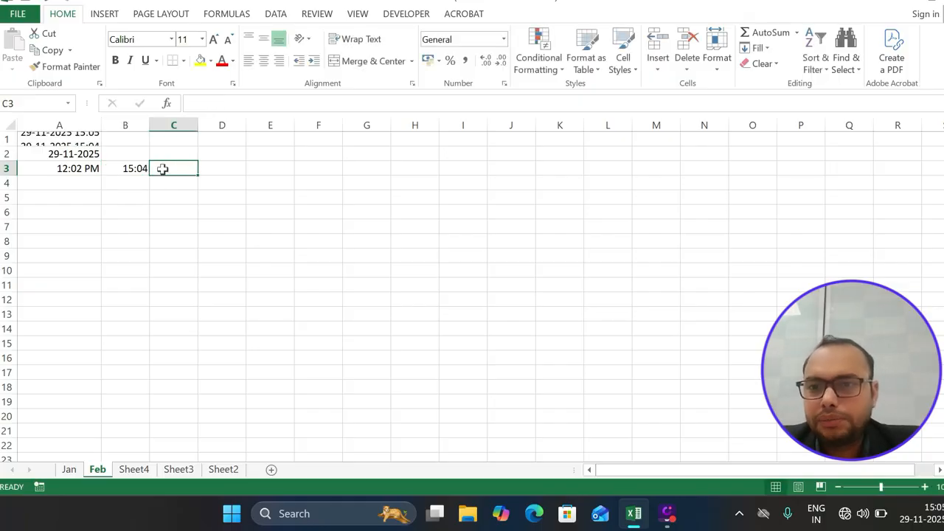
pyautogui.write('Ct')
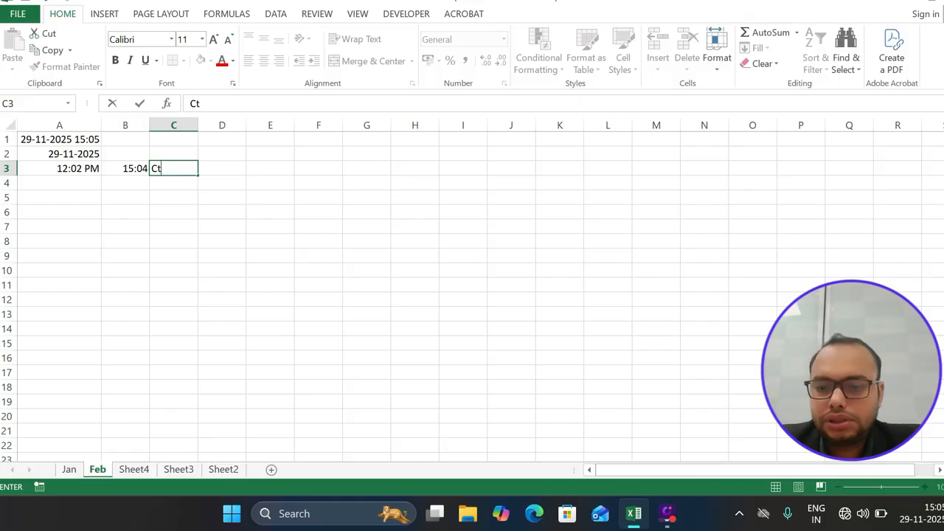
pyautogui.write('rl + S')
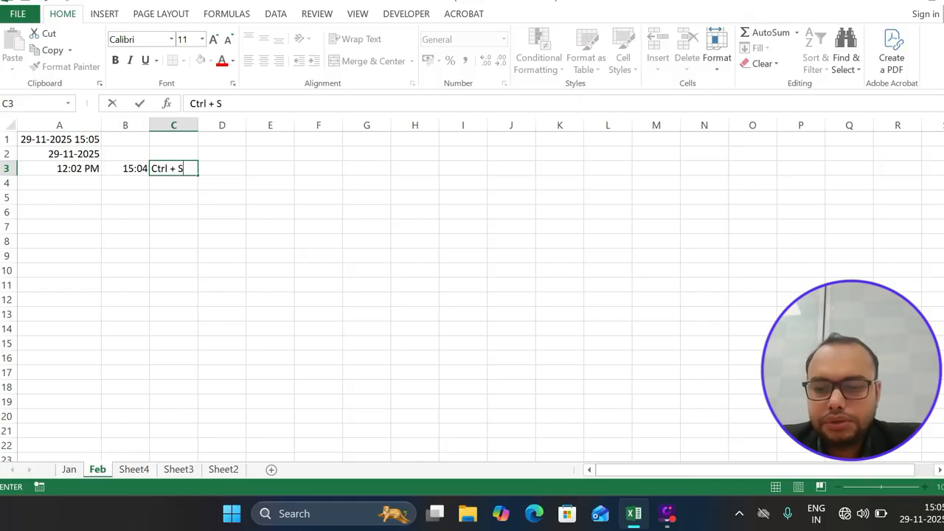
pyautogui.write('hift + ;')
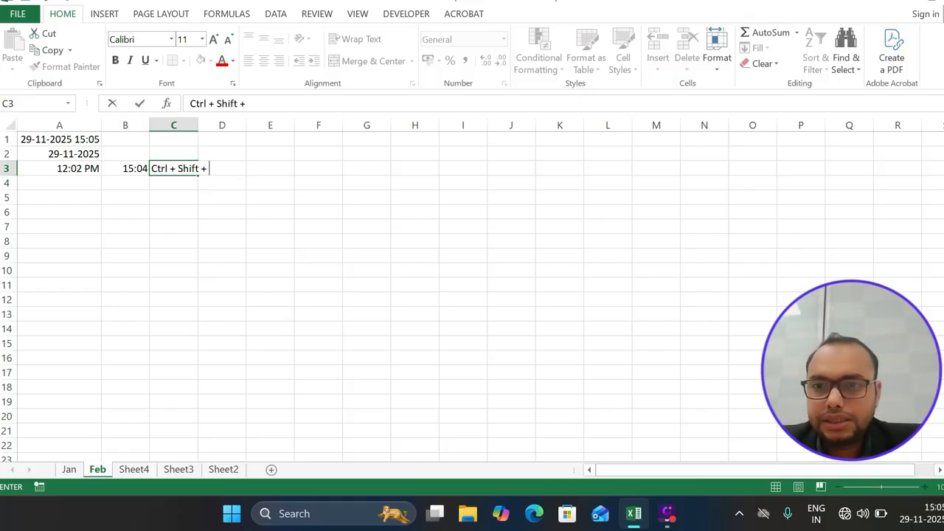
pyautogui.doubleClick(197, 127)
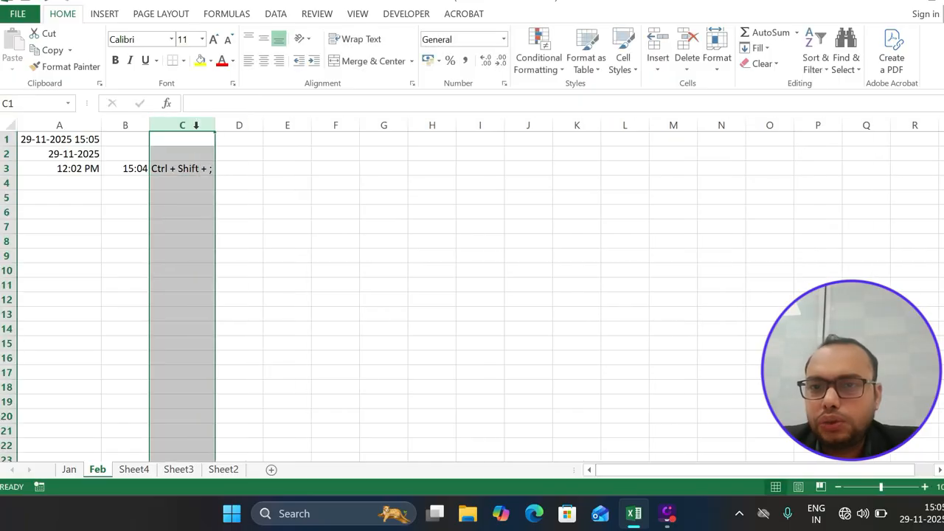
pyautogui.click(204, 214)
# Insert today's static date in B4 and label C4 'Ctrl + ;'
pyautogui.click(136, 180)
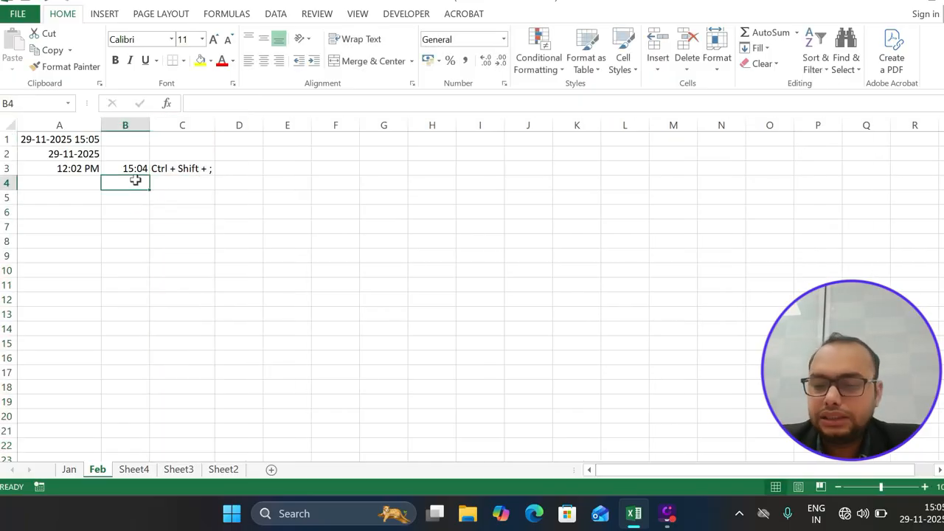
pyautogui.hotkey('ctrl', ';')
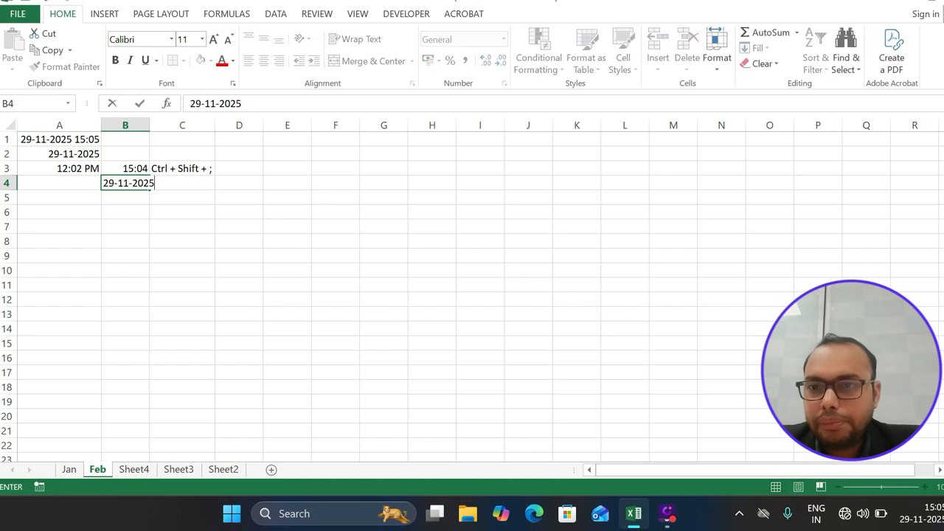
pyautogui.press('Return')
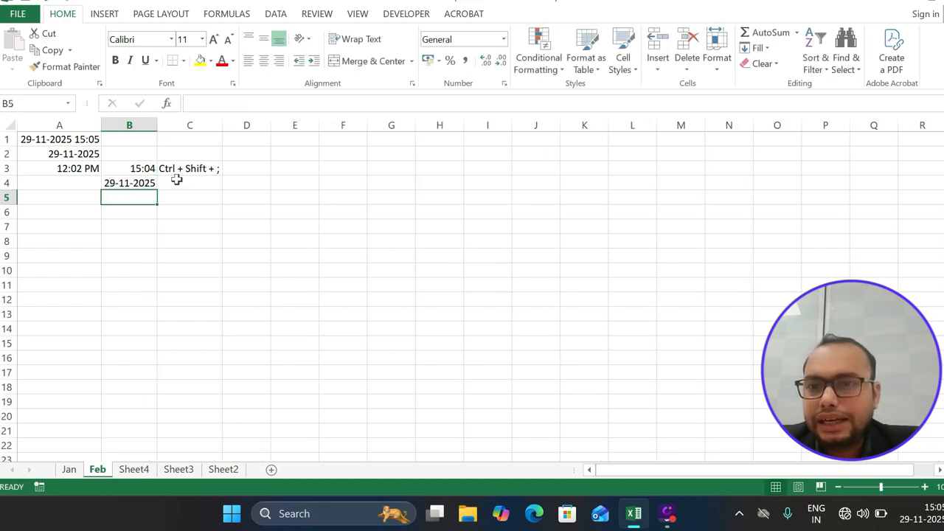
pyautogui.click(177, 186)
pyautogui.write('Ctrl + Shift + ;')
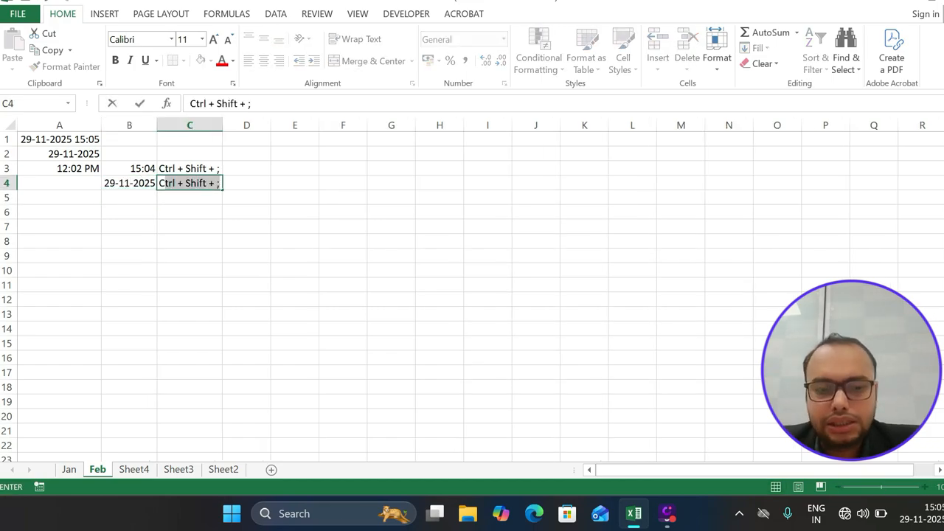
pyautogui.press('Return')
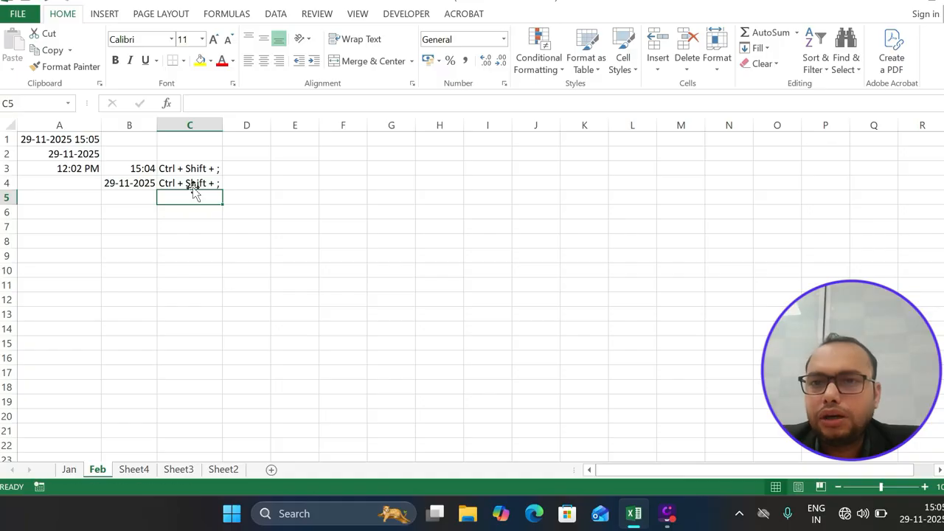
pyautogui.click(195, 183)
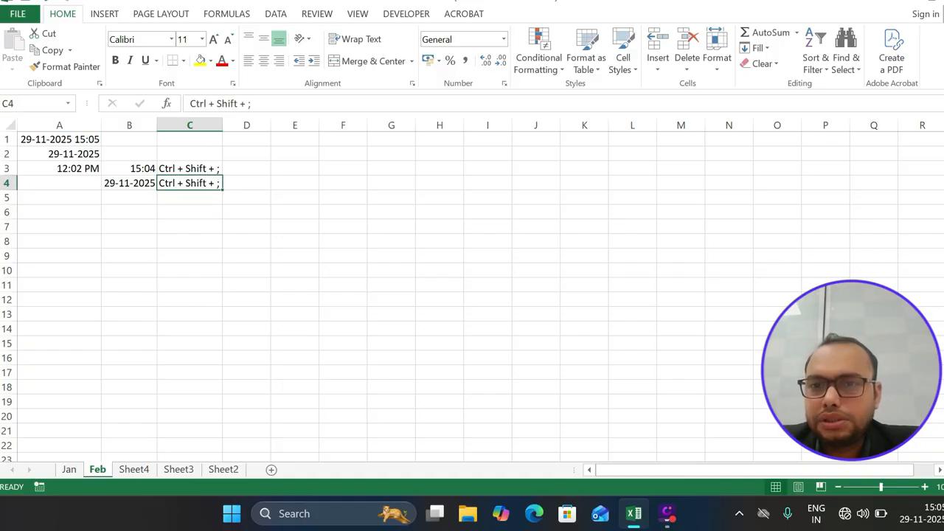
pyautogui.click(252, 104)
pyautogui.press('Left')
pyautogui.press('Left')
pyautogui.press('Left')
pyautogui.press('BackSpace')
pyautogui.press('BackSpace')
pyautogui.press('BackSpace')
pyautogui.press('BackSpace')
pyautogui.press('BackSpace')
pyautogui.press('BackSpace')
pyautogui.press('BackSpace')
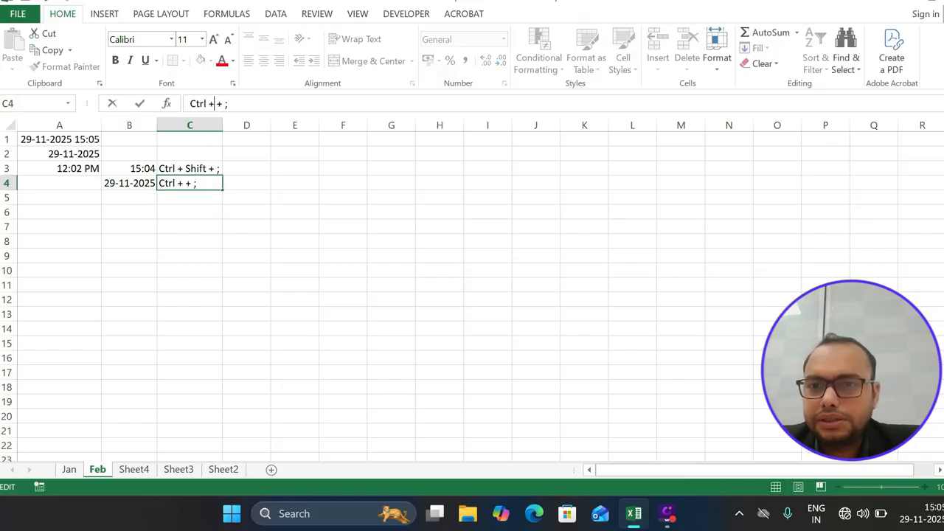
pyautogui.click(246, 181)
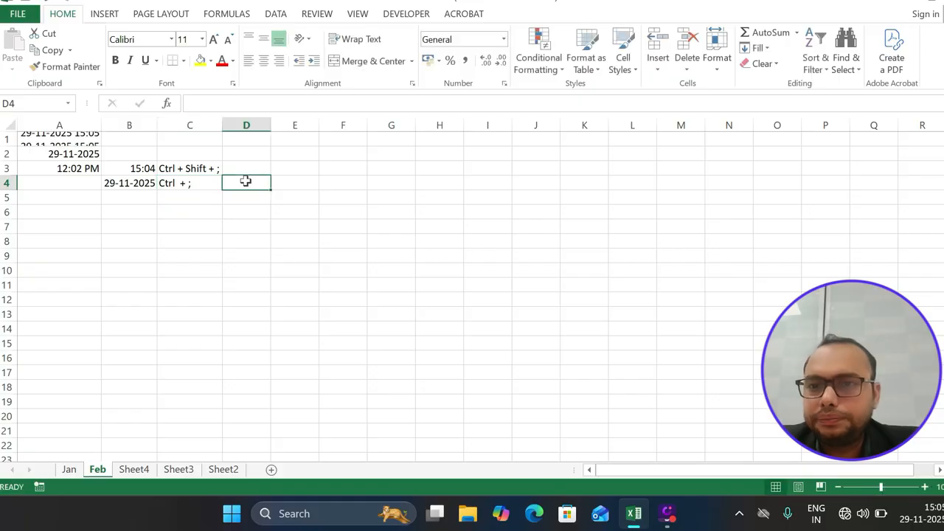
pyautogui.click(206, 188)
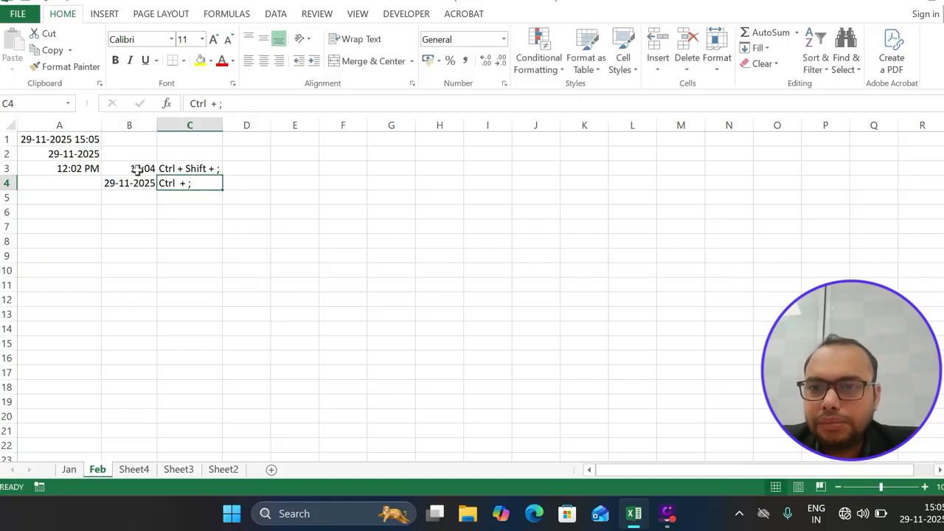
# Select the B3:C4 results and labels, then type and erase a 1 in D1
pyautogui.moveTo(139, 168); pyautogui.dragTo(194, 183)
pyautogui.click(193, 213)
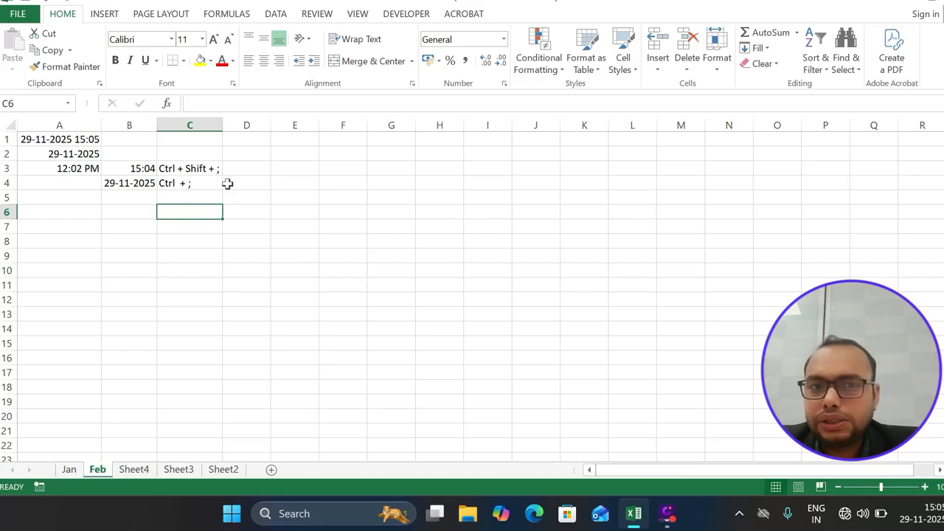
pyautogui.click(257, 145)
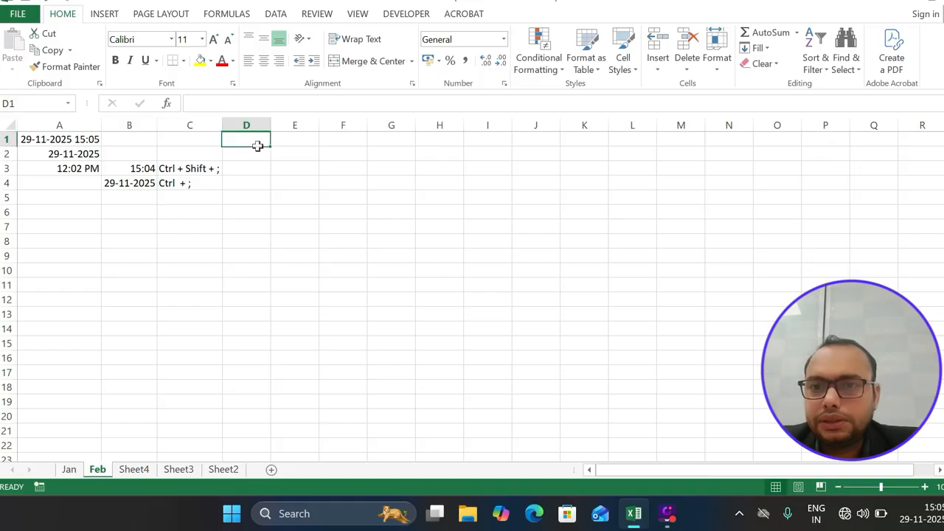
pyautogui.write('1')
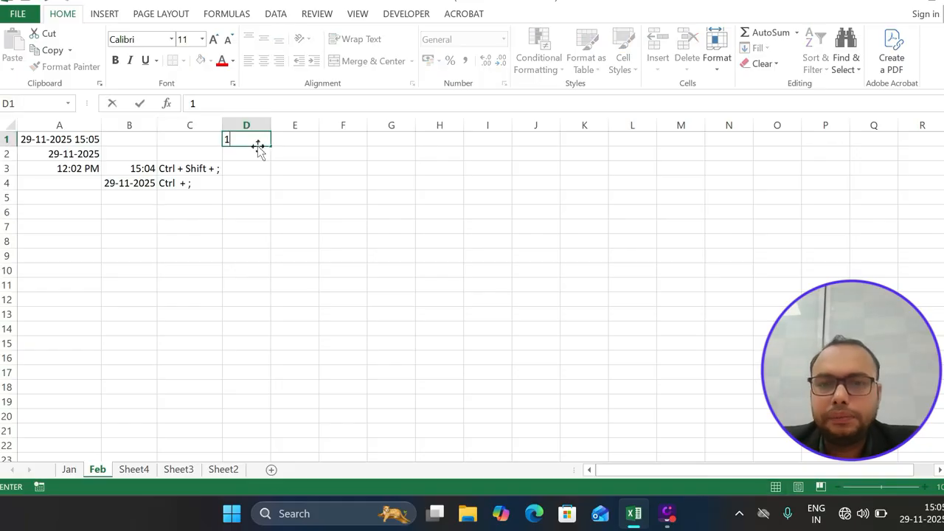
pyautogui.press('BackSpace')
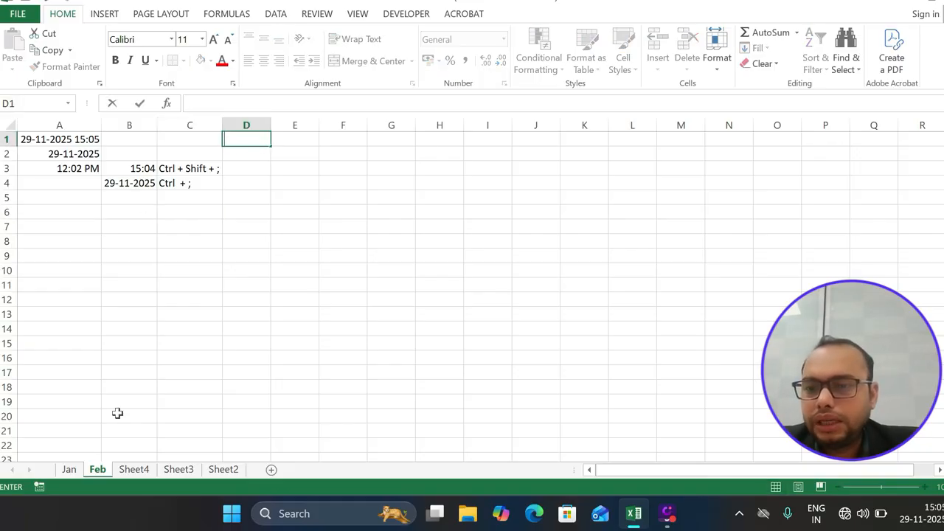
# On Sheet4, enter 10 in A1 and 20 in B1
pyautogui.press('Escape')
pyautogui.click(134, 471)
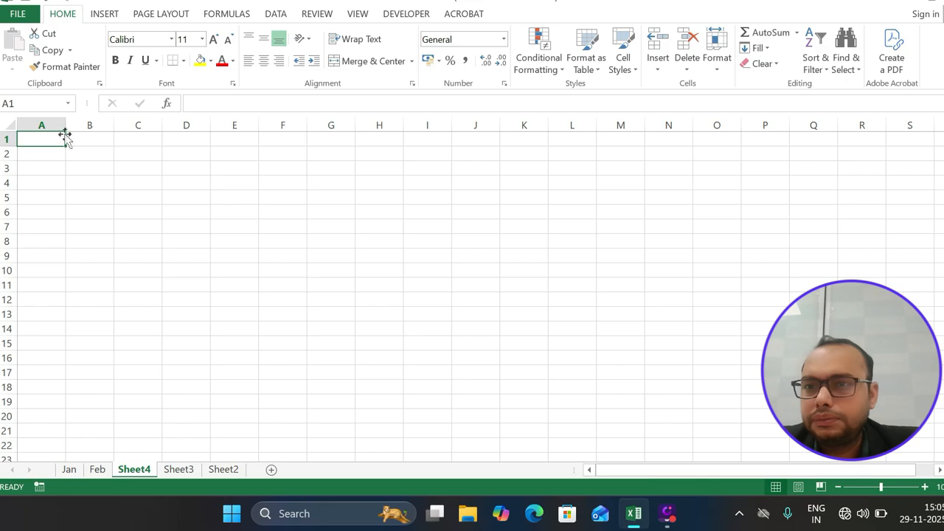
pyautogui.write('10')
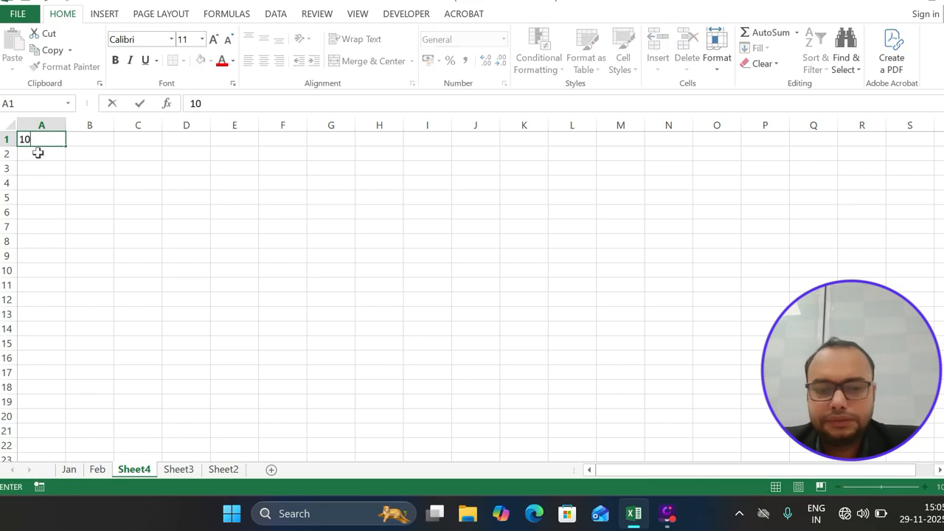
pyautogui.hotkey('ctrl', 'Return')
pyautogui.press('Right')
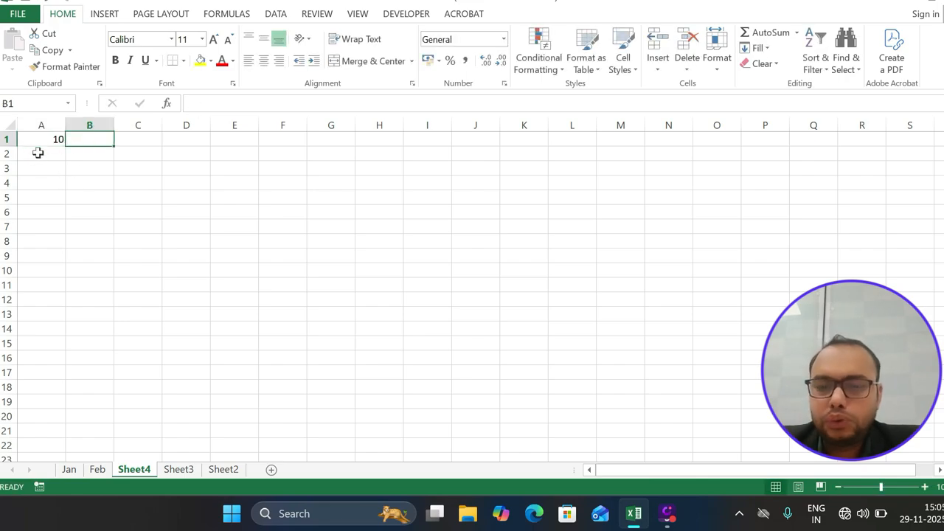
pyautogui.write('20')
pyautogui.press('Return')
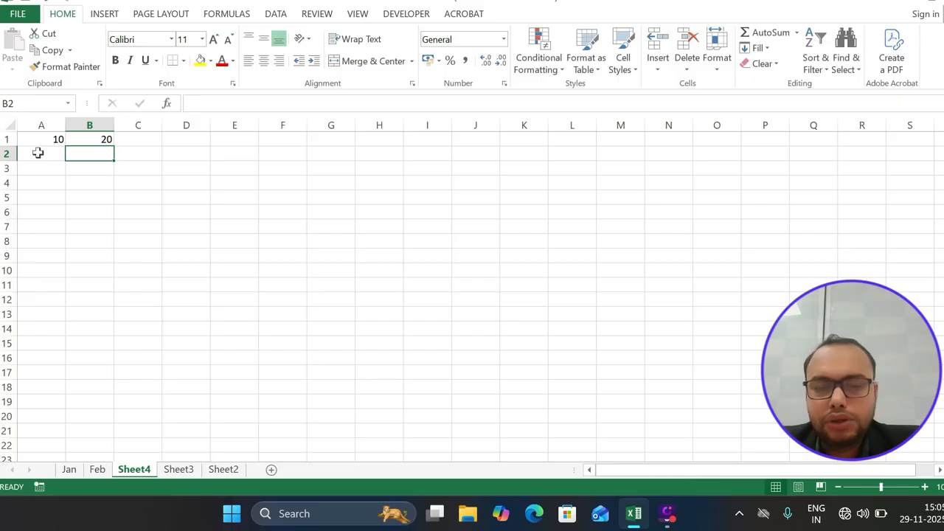
# Enter =A1+B1 in B2 to show 30
pyautogui.write('=')
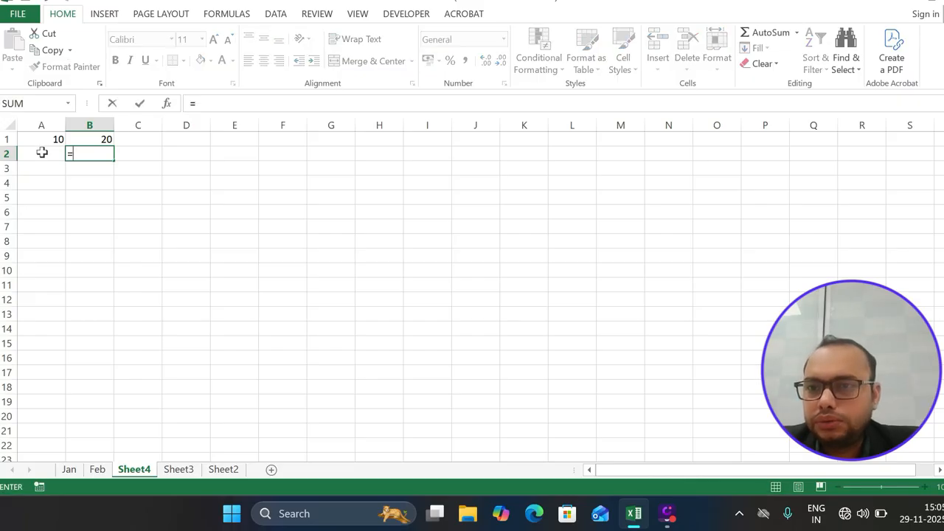
pyautogui.click(43, 140)
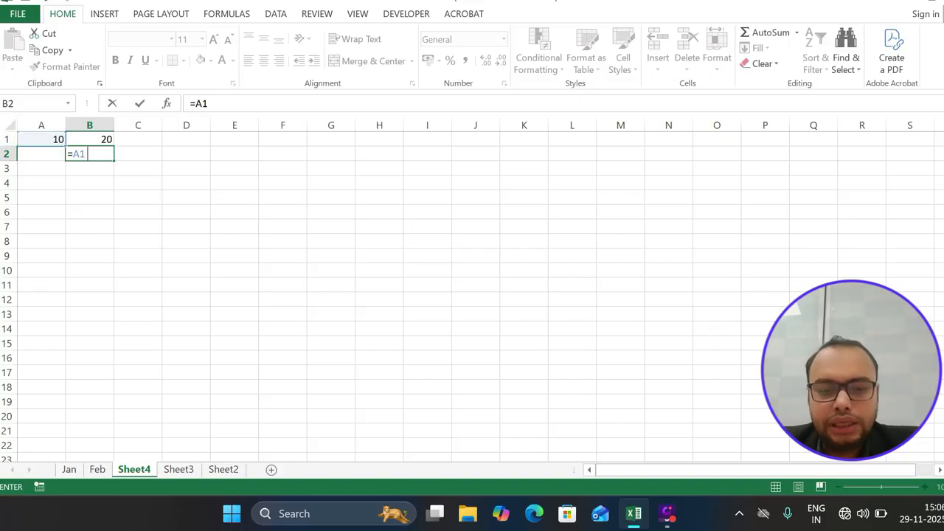
pyautogui.write('+')
pyautogui.click(97, 135)
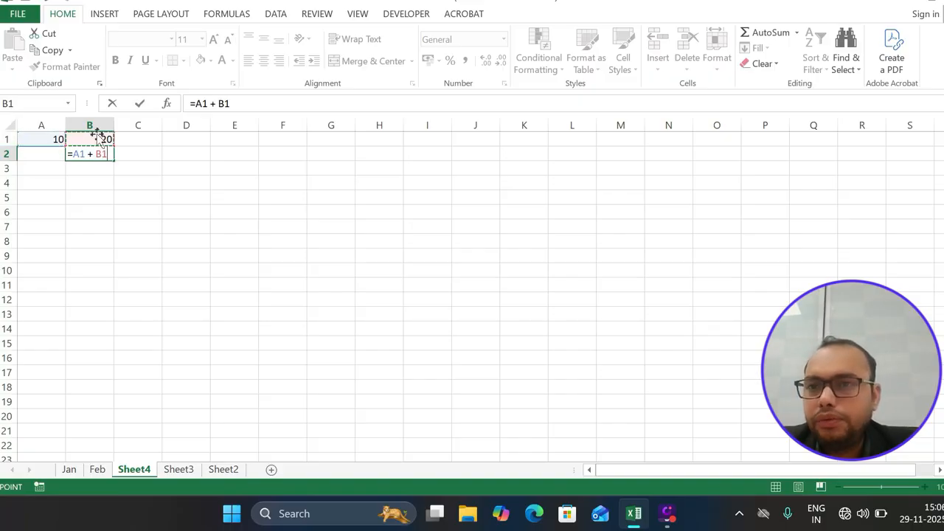
pyautogui.press('Return')
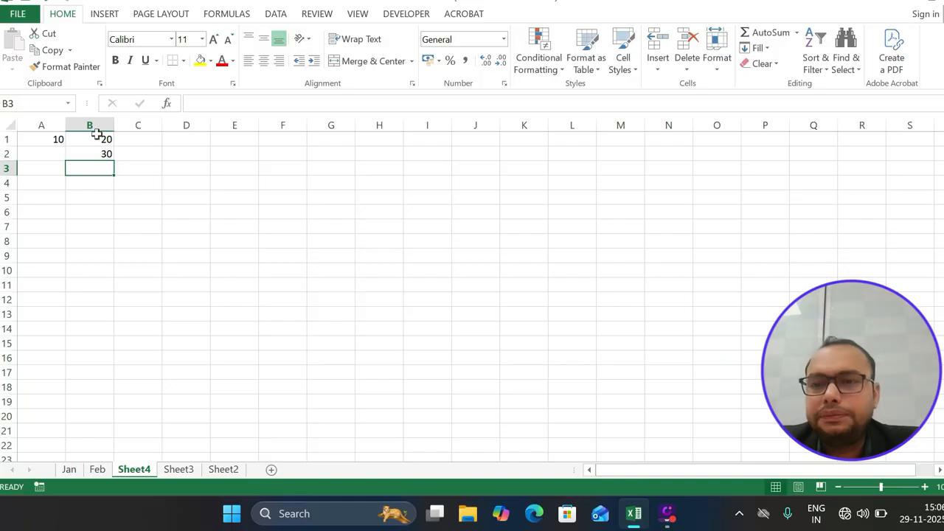
# Inspect the B2 addition formula and the total of the row 1 numbers
pyautogui.click(98, 153)
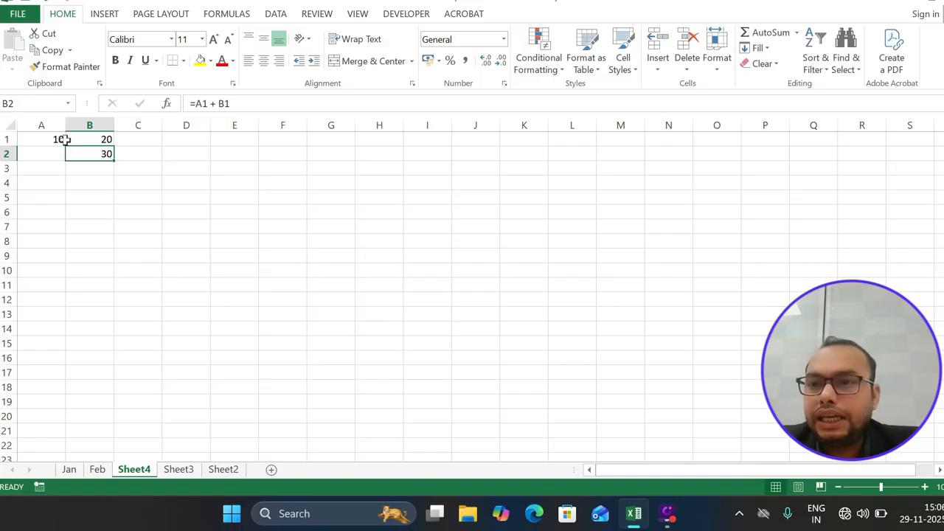
pyautogui.moveTo(59, 140); pyautogui.dragTo(468, 135)
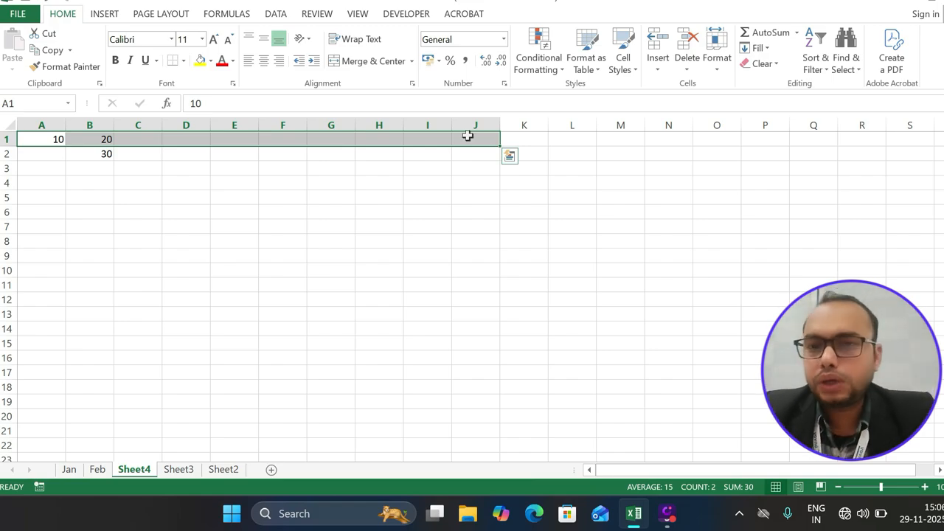
pyautogui.click(281, 171)
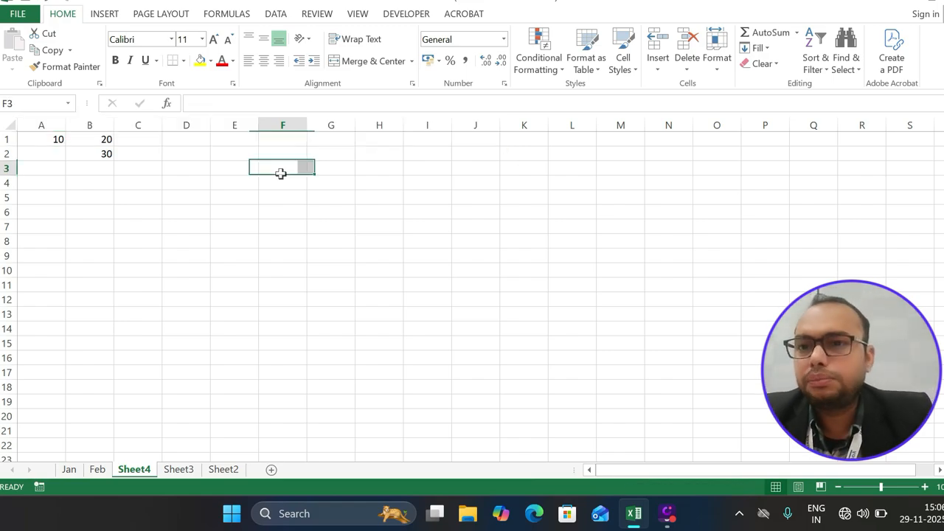
pyautogui.click(111, 160)
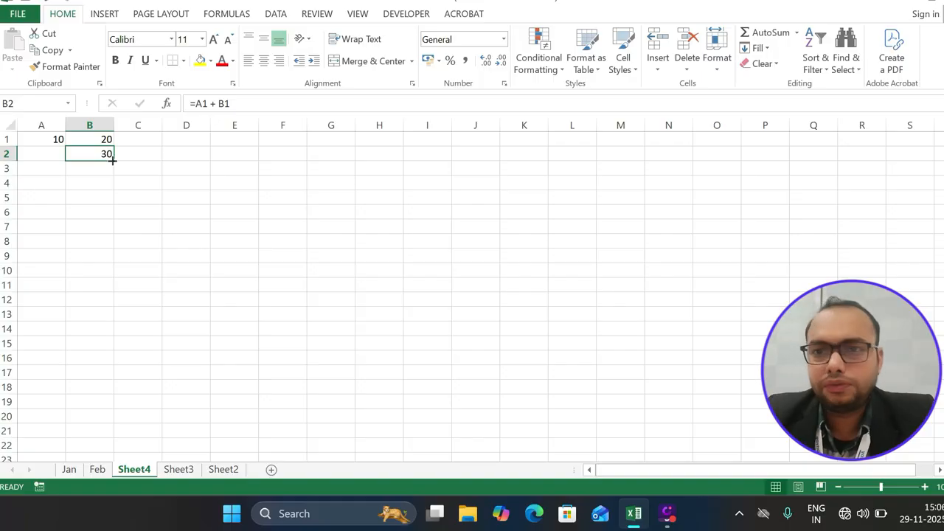
# Enter the subtraction formula =A1-B1 in B3, giving -10
pyautogui.click(103, 168)
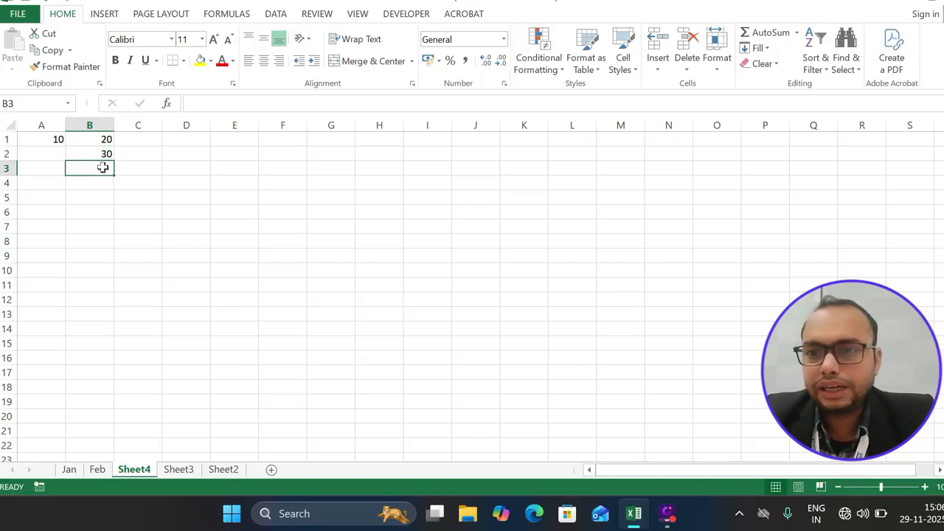
pyautogui.write('=')
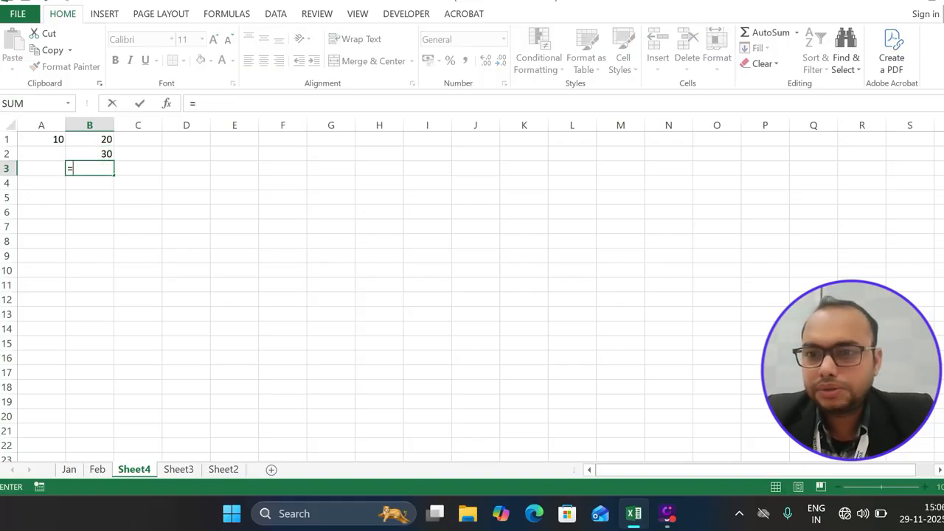
pyautogui.click(46, 140)
pyautogui.write('=')
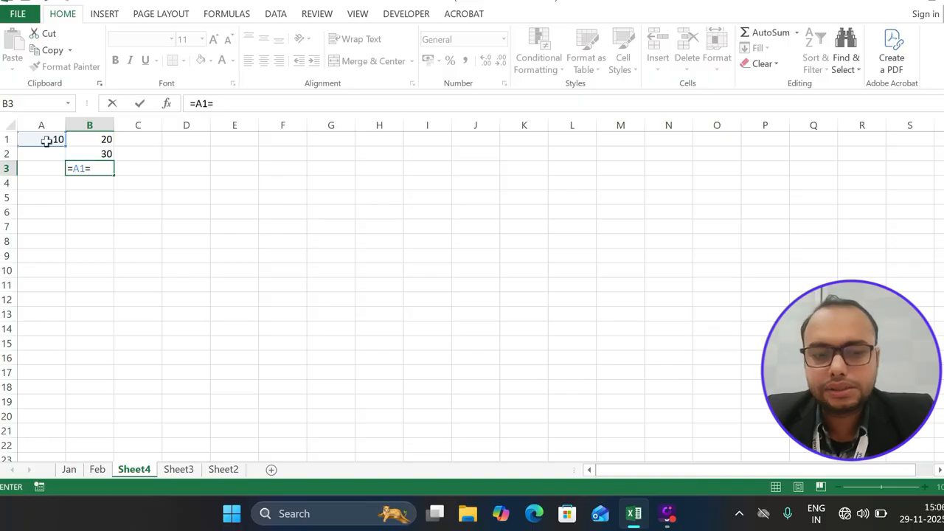
pyautogui.click(79, 140)
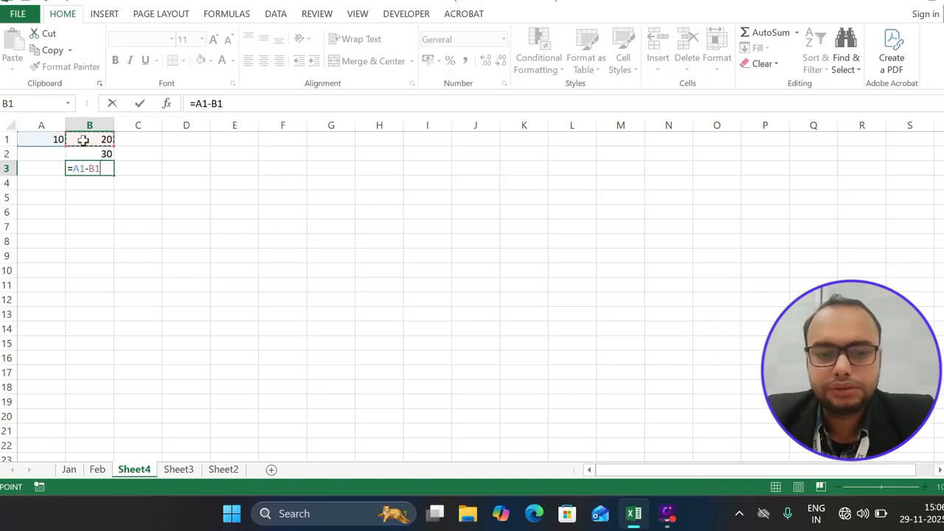
pyautogui.press('Return')
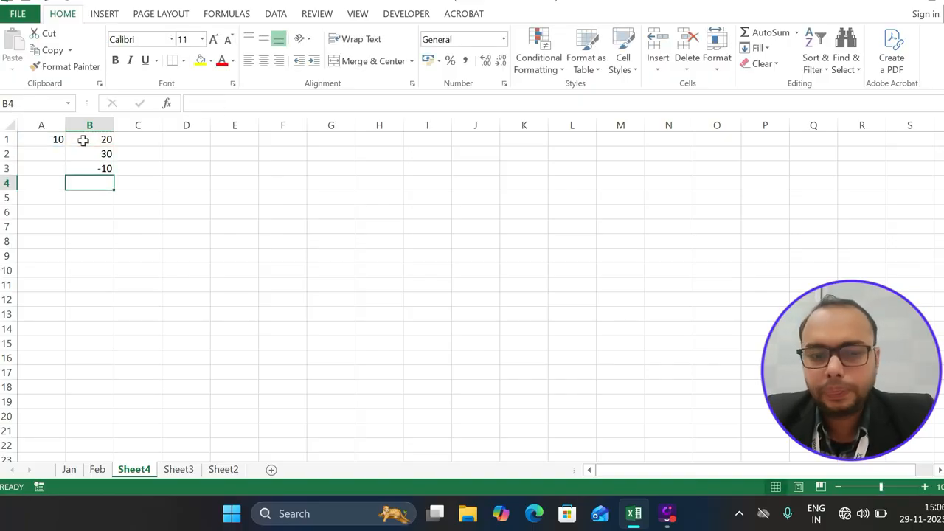
# Enter the multiplication formula =A1*B1 in B4, giving 200
pyautogui.write('=')
pyautogui.click(57, 148)
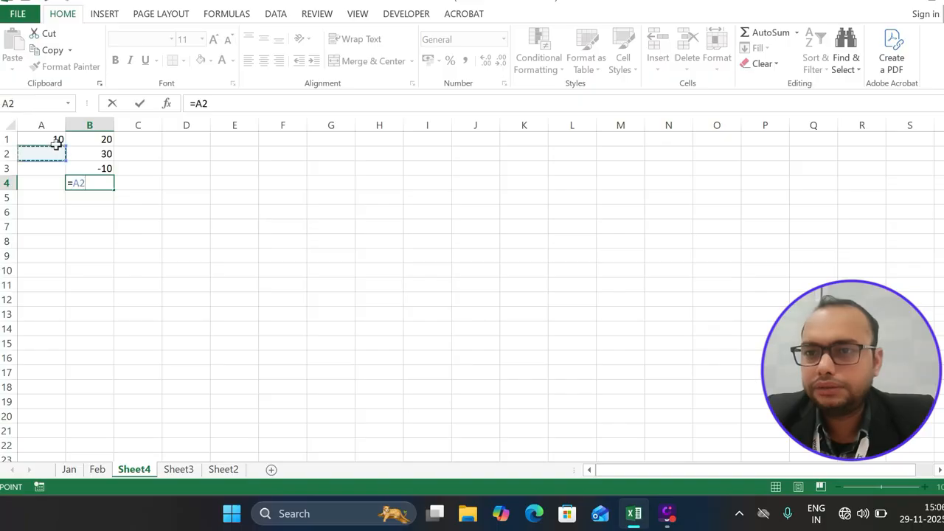
pyautogui.click(57, 139)
pyautogui.write('*')
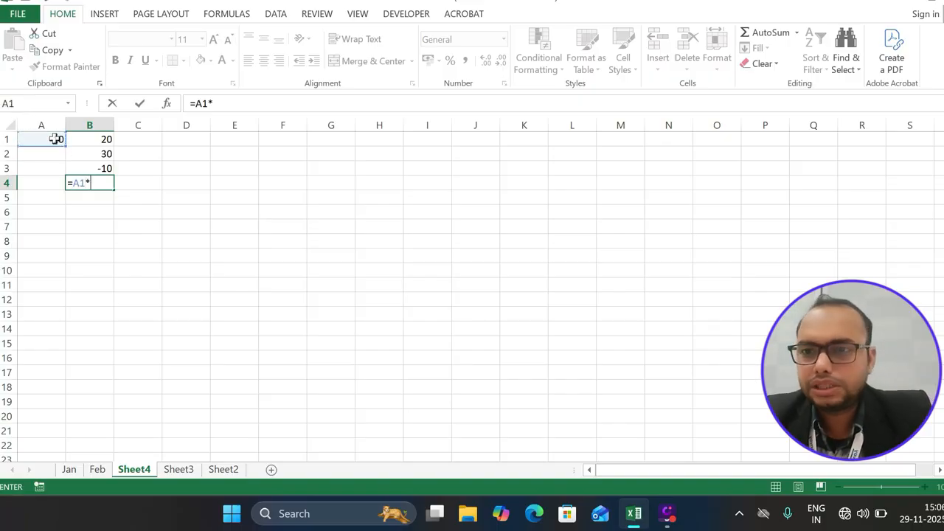
pyautogui.click(85, 140)
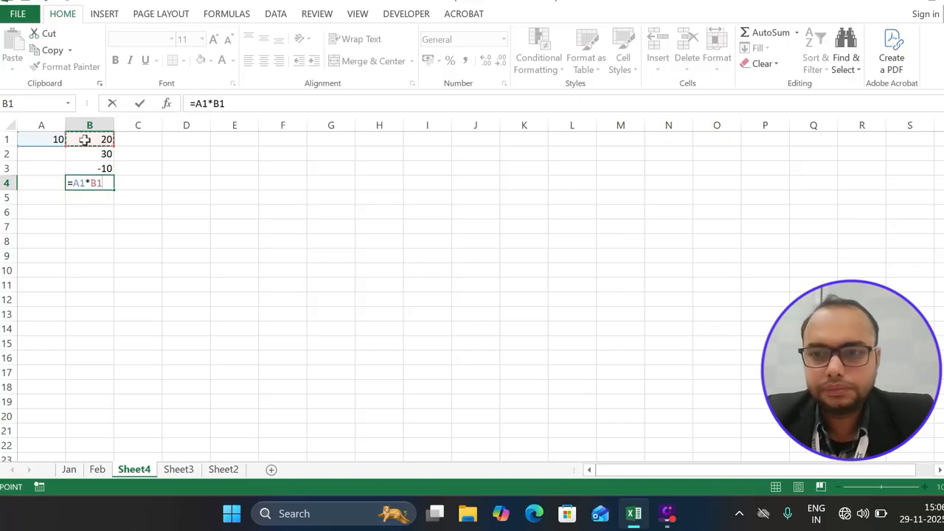
pyautogui.press('Return')
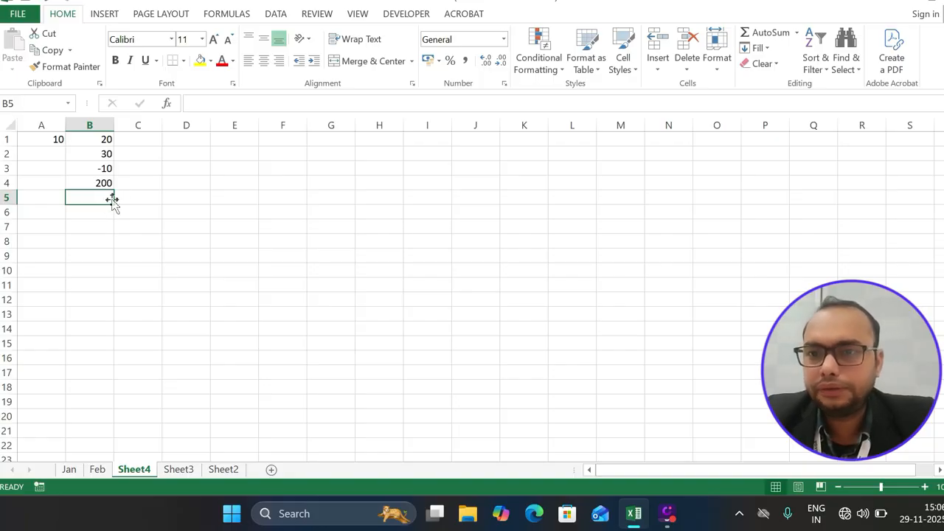
pyautogui.click(158, 167)
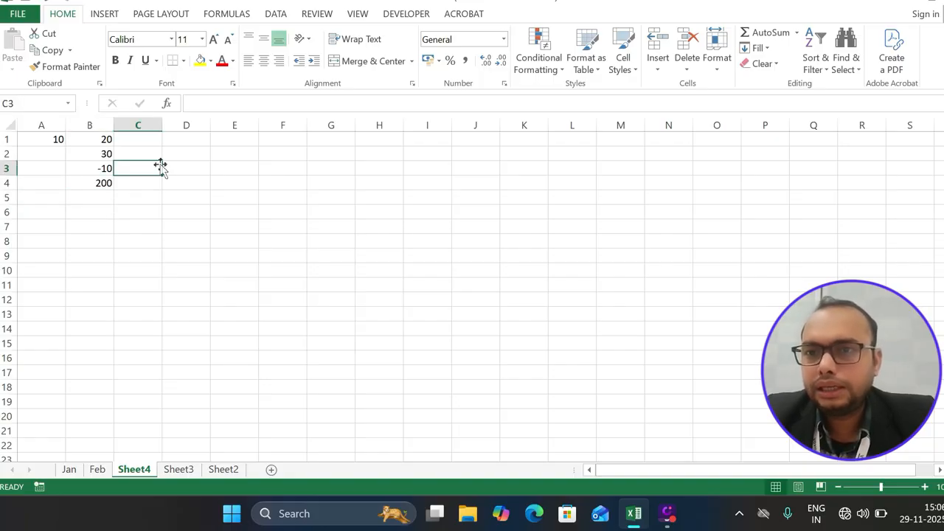
pyautogui.click(53, 139)
# Auto Fill row 1 from 10, 20 up to 90 in I1 and dismiss the energy saver notice
pyautogui.moveTo(53, 140); pyautogui.dragTo(464, 150)
pyautogui.click(473, 136)
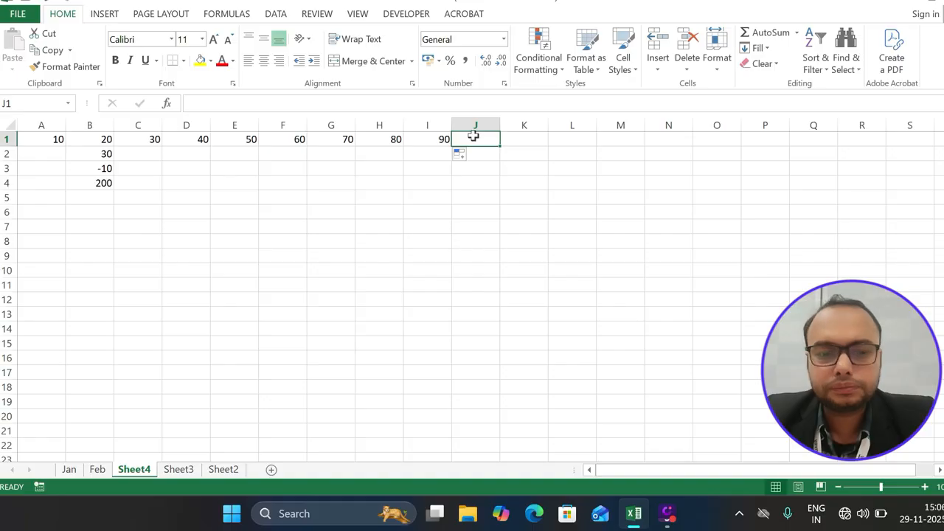
pyautogui.click(50, 140)
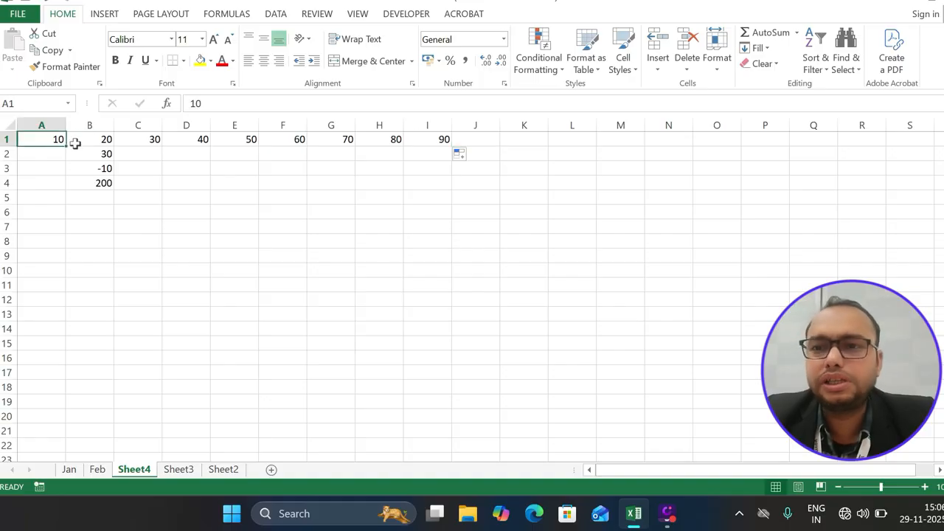
pyautogui.moveTo(76, 143); pyautogui.dragTo(470, 138)
pyautogui.click(560, 240)
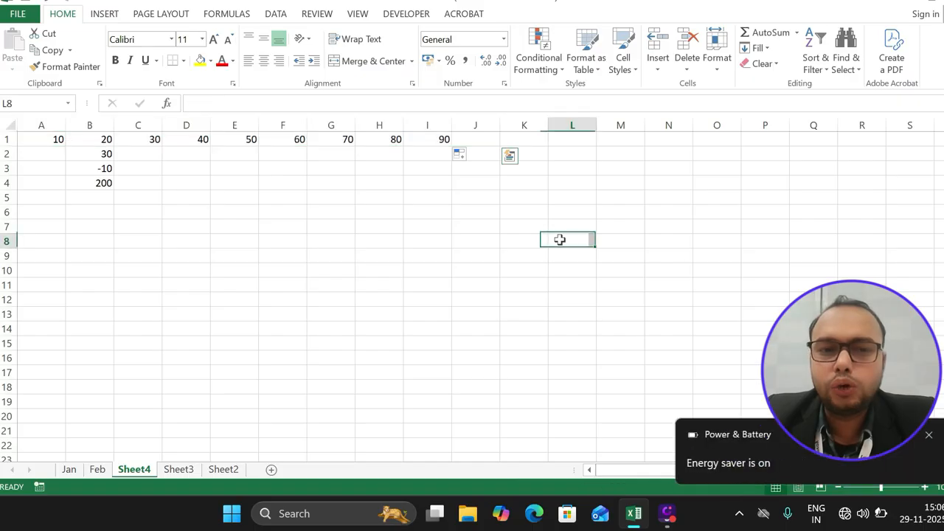
pyautogui.click(930, 435)
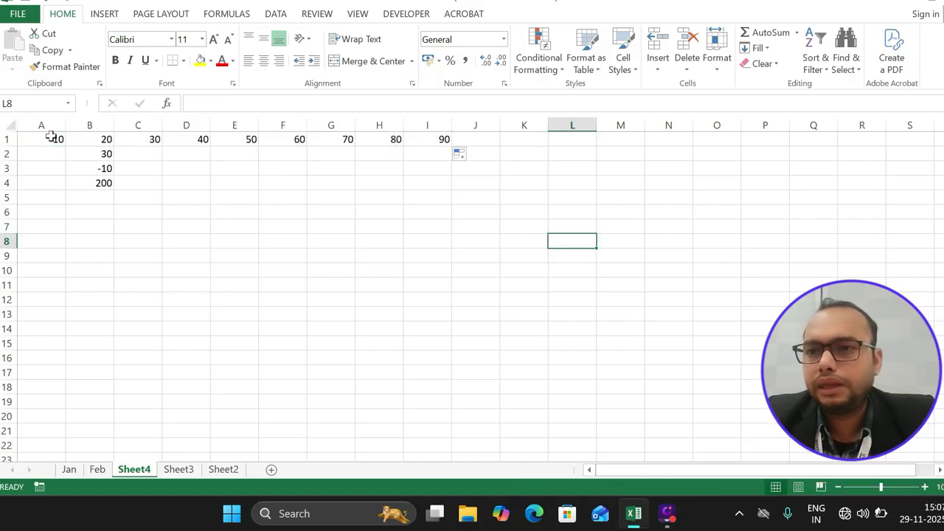
pyautogui.moveTo(52, 139); pyautogui.dragTo(470, 142)
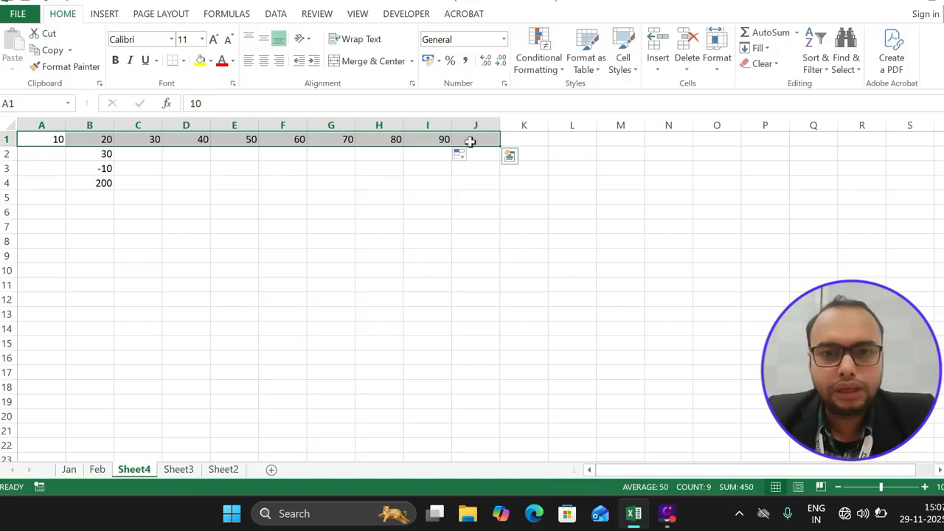
# AutoSum row 1 into J1 to show 450, and label K1 with 'Alt +='
pyautogui.hotkey('alt', '=')
pyautogui.click(533, 139)
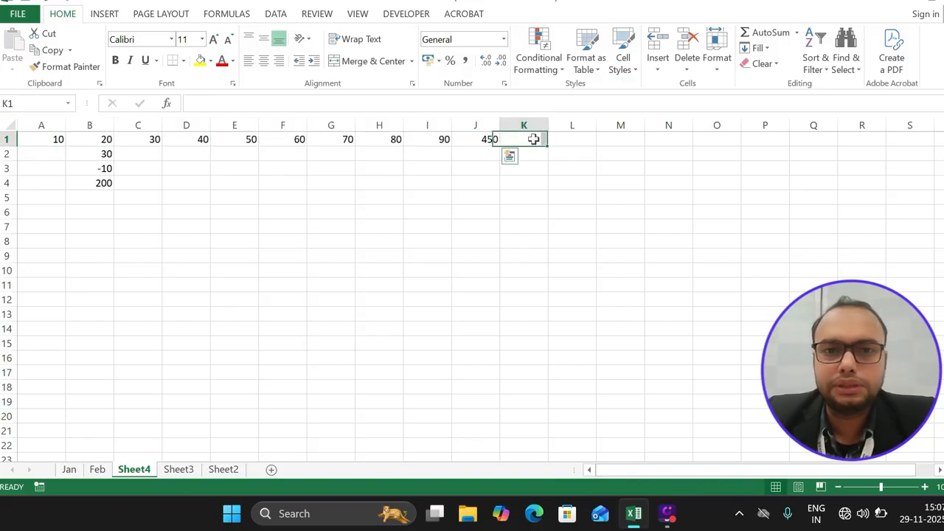
pyautogui.write('Alt  +=')
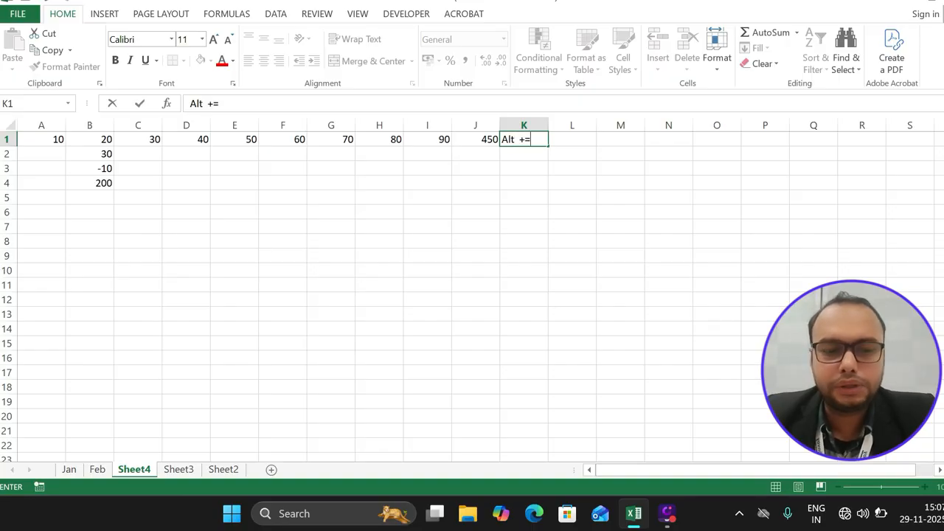
pyautogui.press('Return')
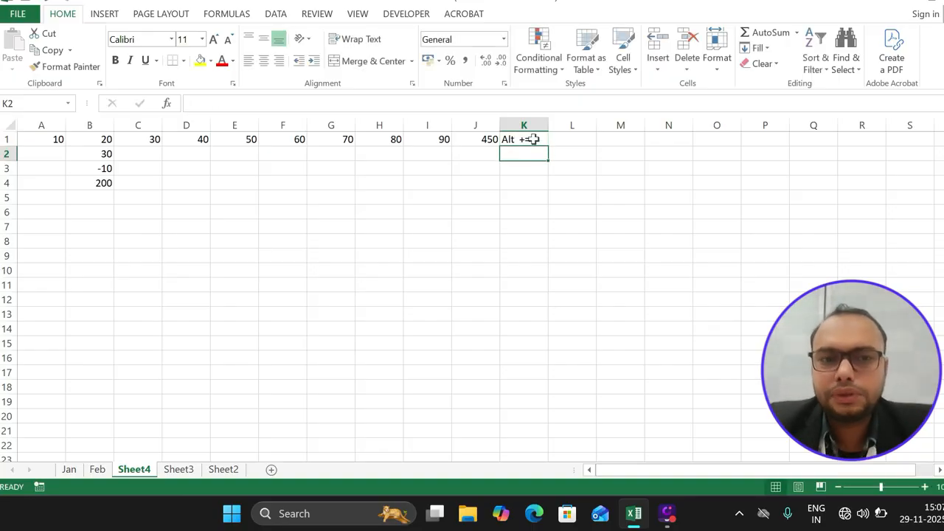